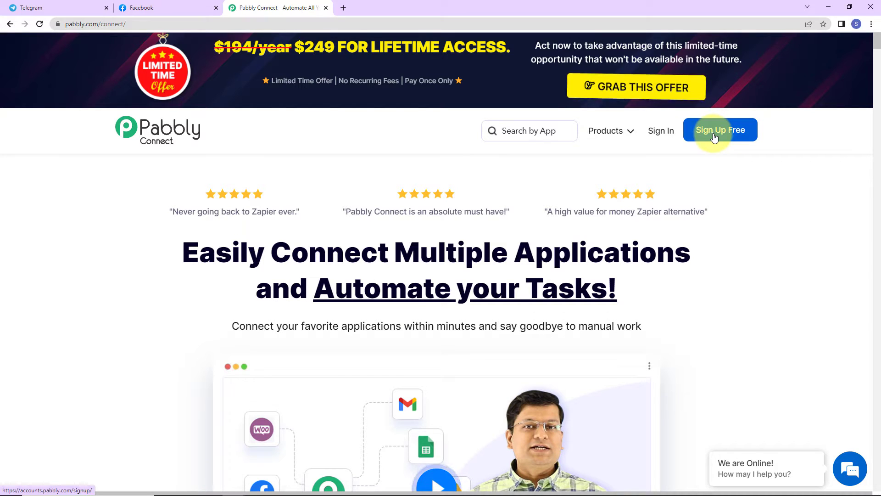
Sign in to Pabbly Connect and create a workflow named "Share Facebook Page Posts to Telegram Channel"
click(664, 138)
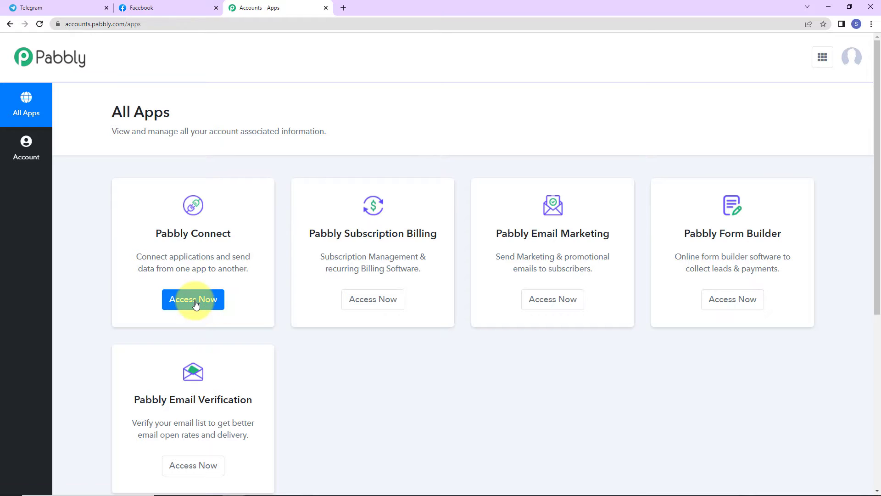
click(195, 303)
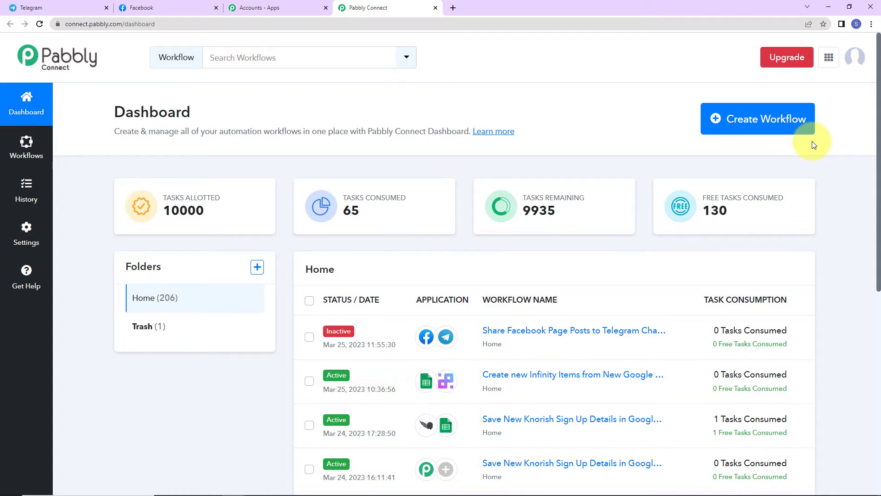
click(791, 118)
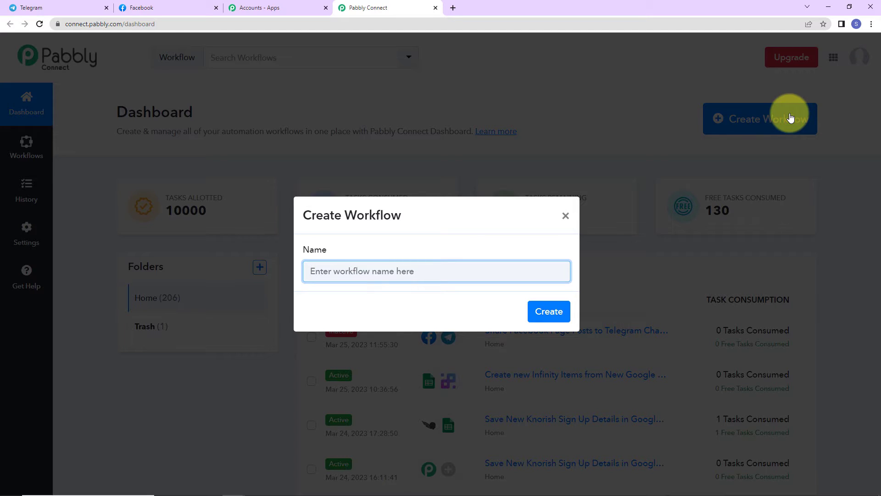
text(Share Facebook Page Posts to Telegram Channel)
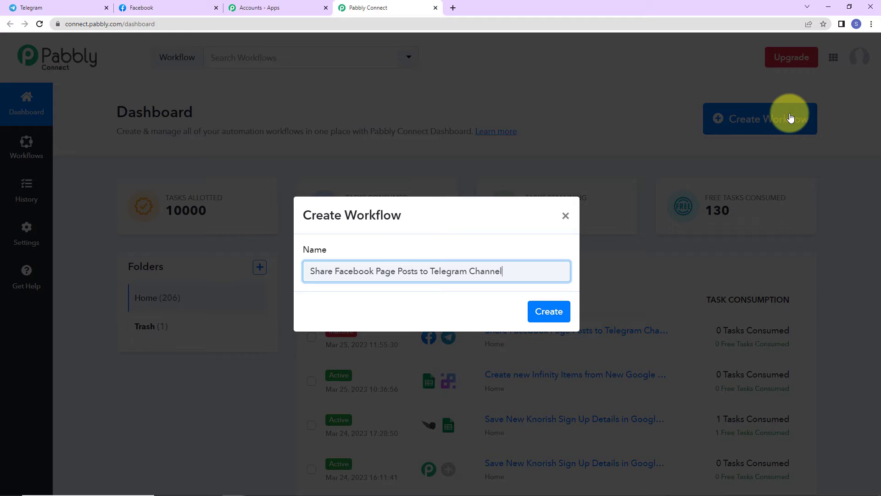
click(549, 311)
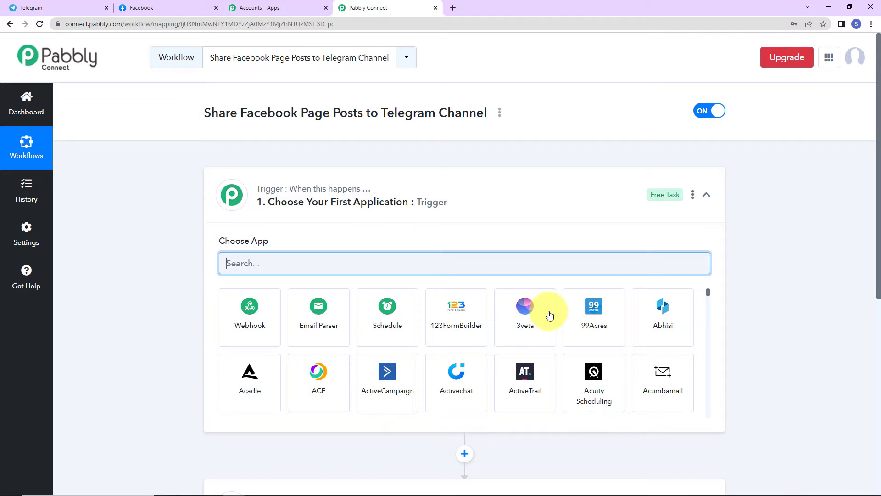
Set the workflow's trigger application to Facebook Pages with New Post as the trigger event
scroll(453, 203, down, 3)
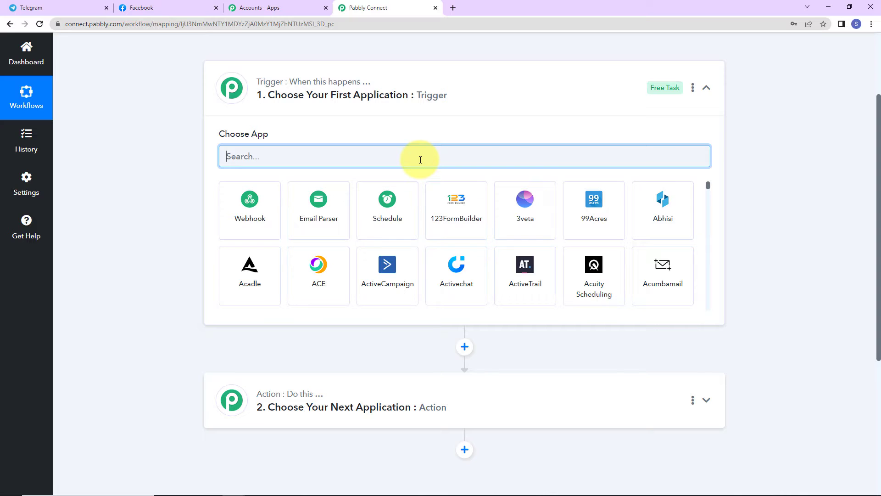
text(face)
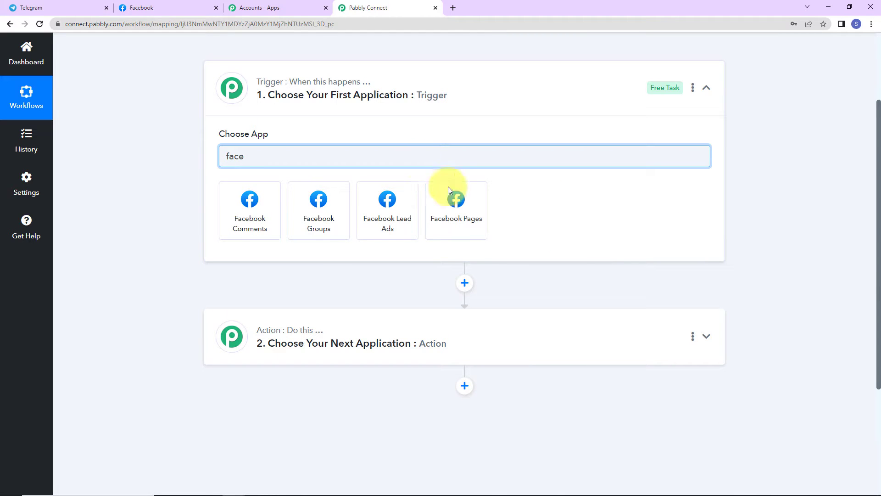
click(480, 214)
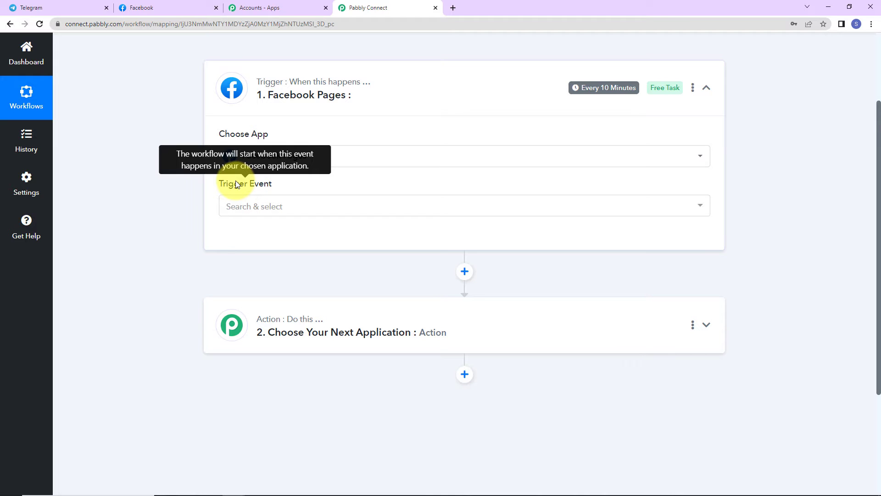
click(247, 210)
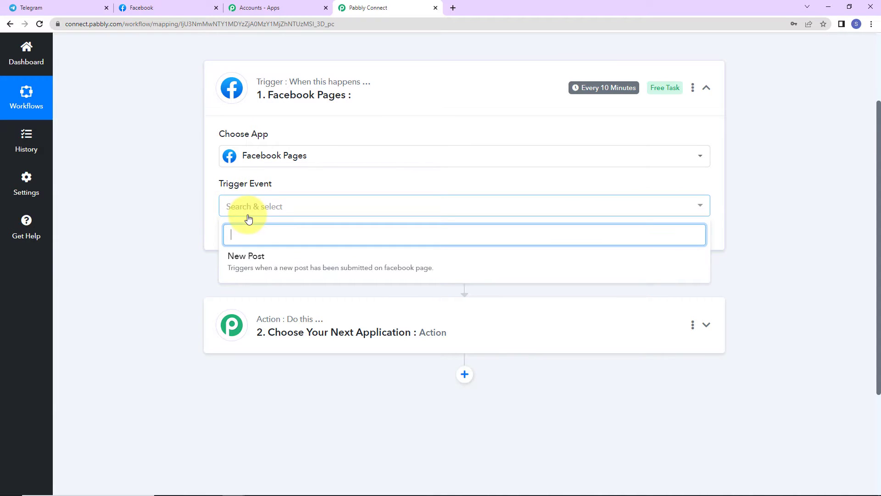
click(253, 266)
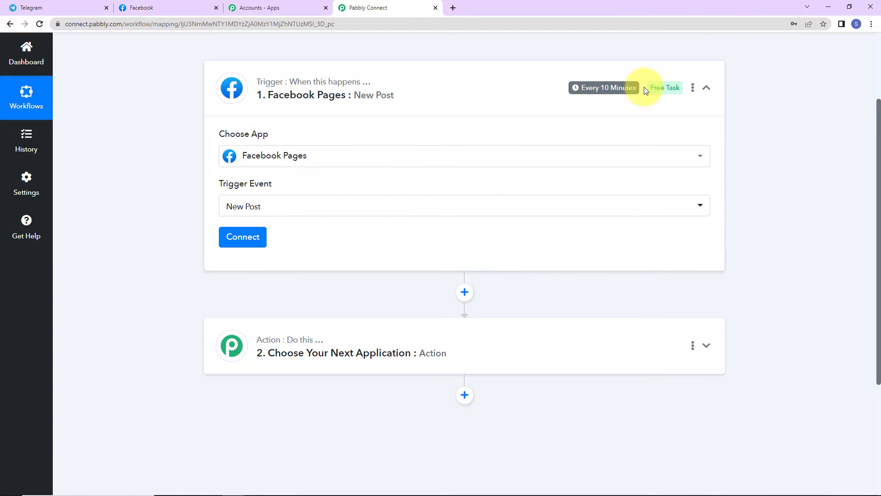
Add a new Facebook Pages connection to the trigger and authorize it
mouse_move(606, 88)
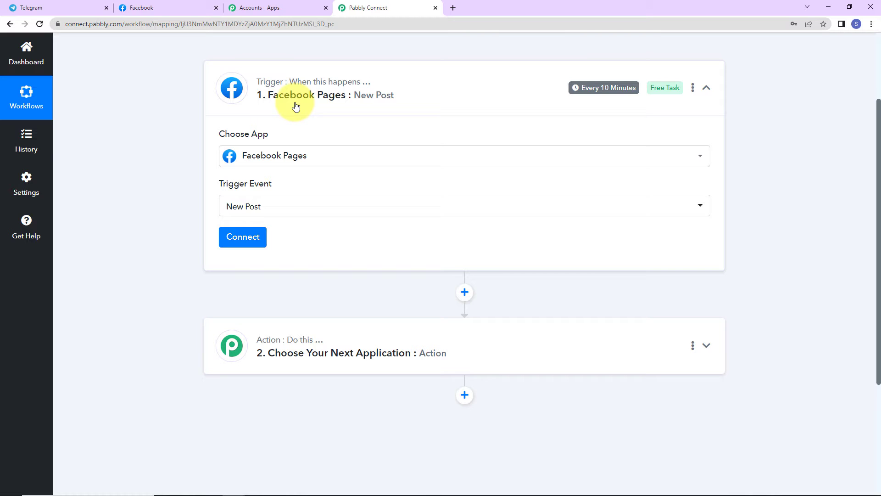
click(251, 236)
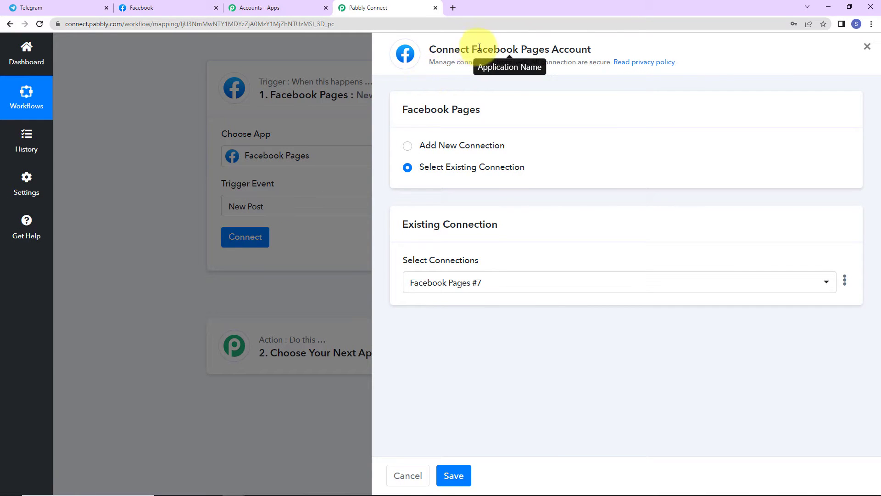
drag(472, 49, 600, 48)
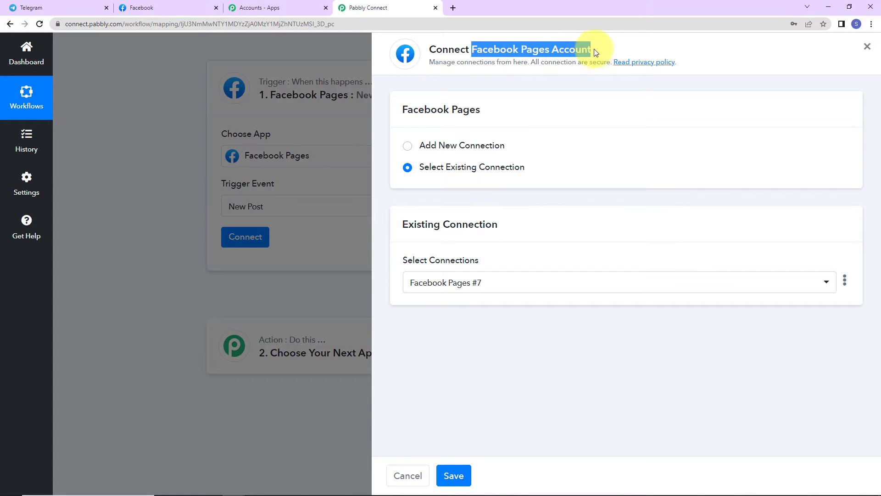
click(408, 147)
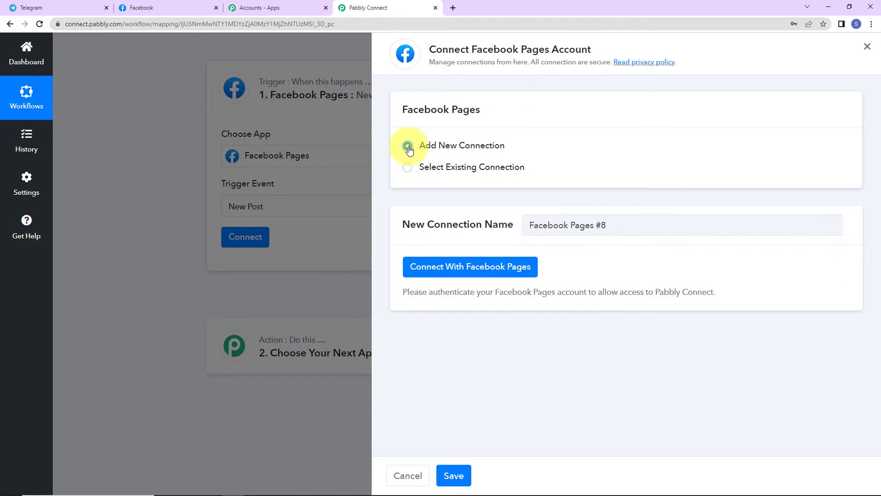
click(426, 268)
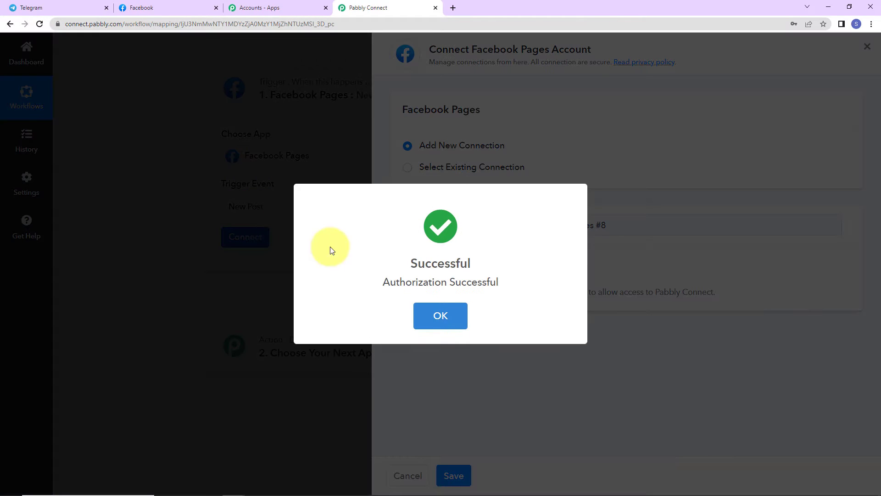
click(450, 315)
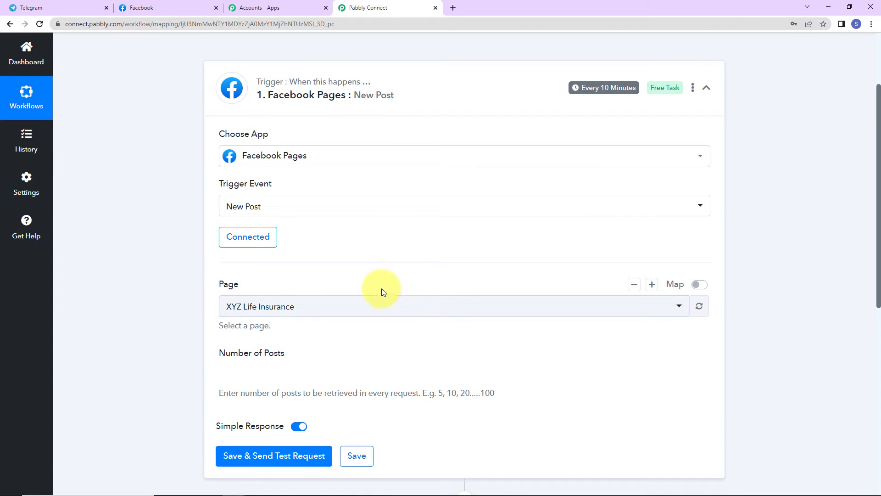
Go to Facebook, look through the managed pages and switch into the Online Class page
scroll(321, 294, down, 2)
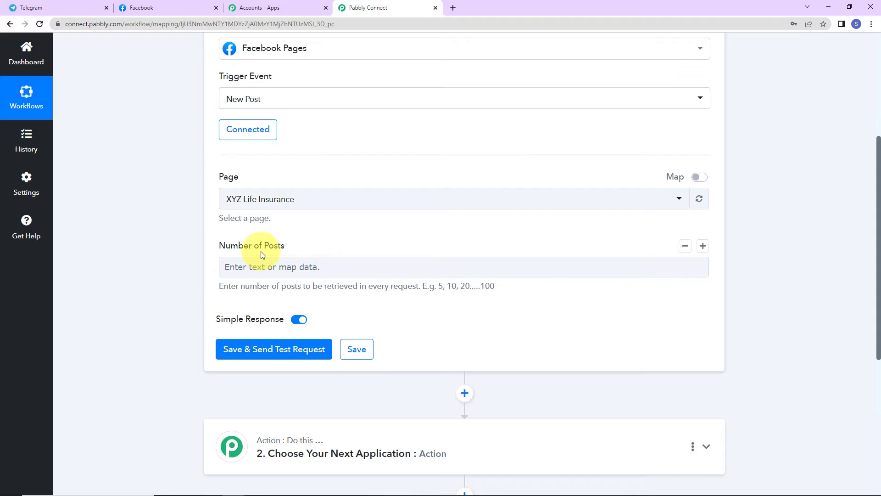
click(166, 7)
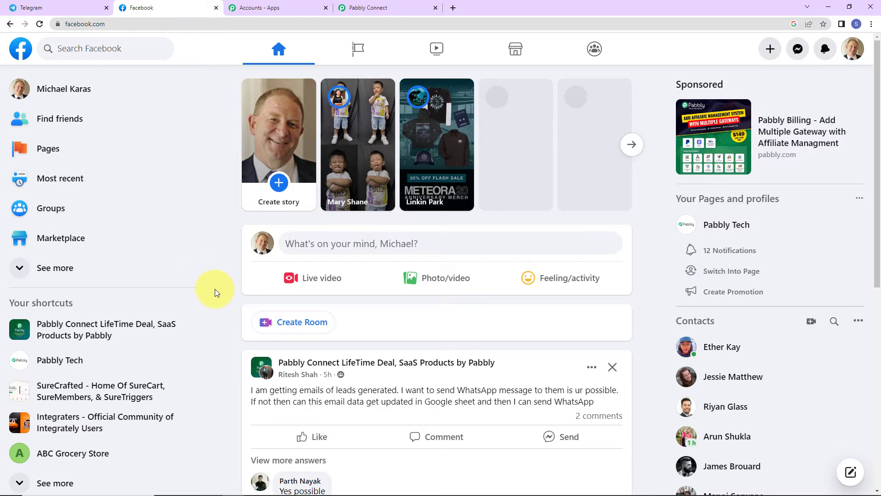
click(26, 149)
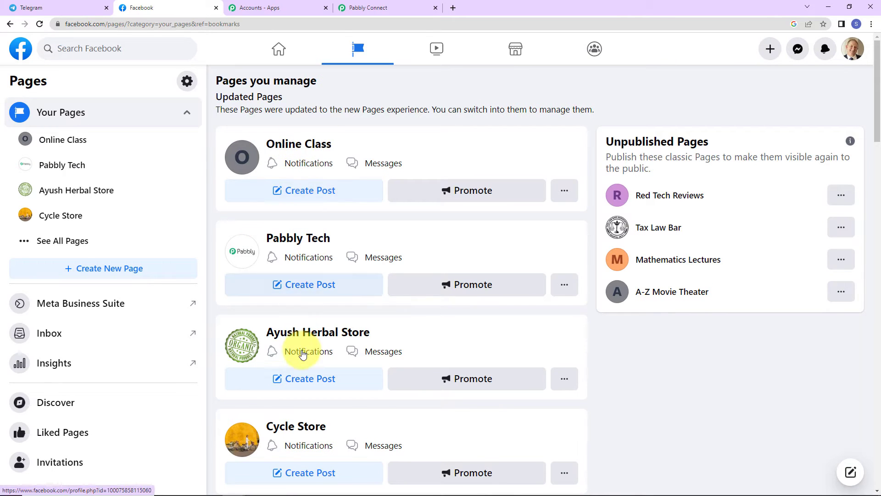
scroll(304, 352, down, 8)
scroll(301, 325, up, 8)
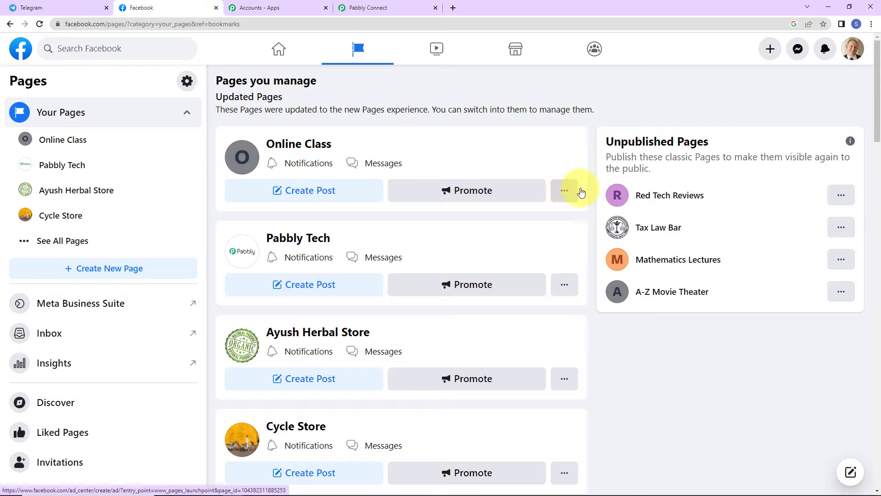
click(564, 190)
click(592, 230)
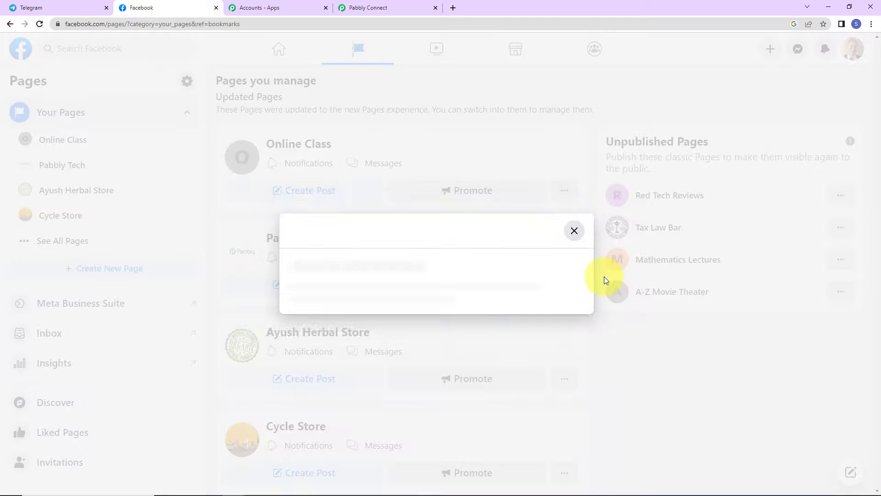
click(555, 313)
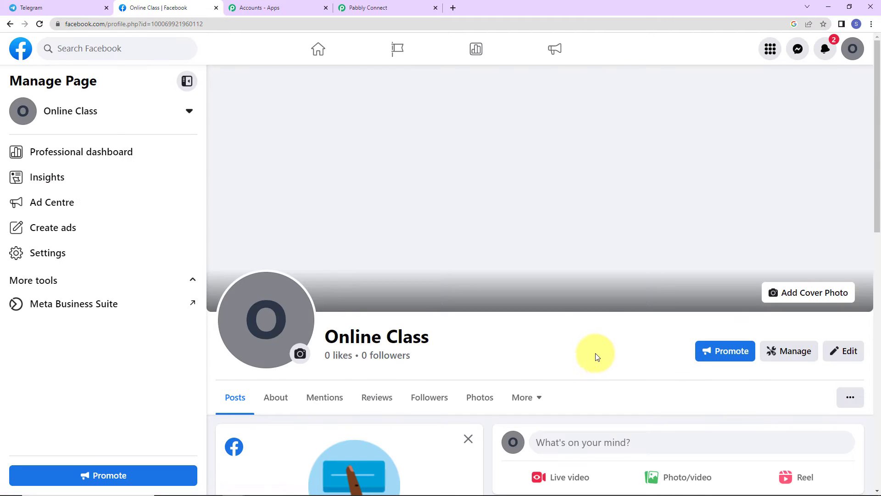
Publish the post "Sample Paper Solutions are out. Please check our website." on the Online Class page without a WhatsApp button
scroll(592, 355, down, 4)
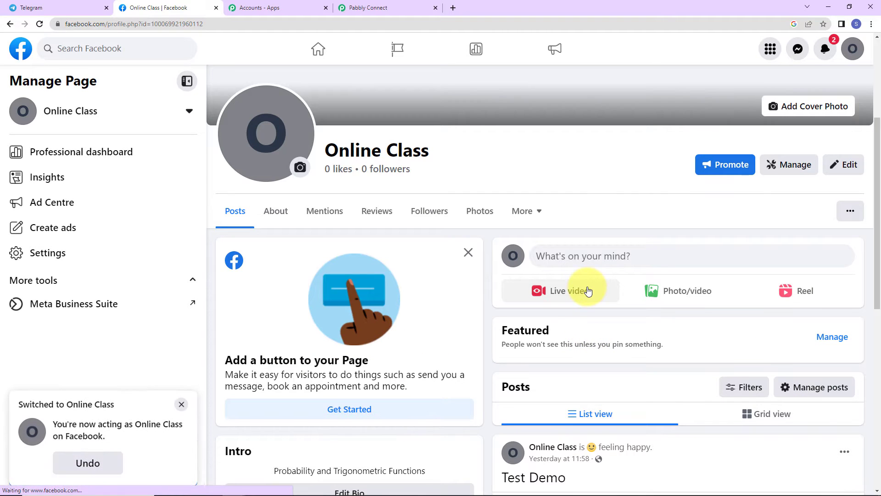
click(575, 257)
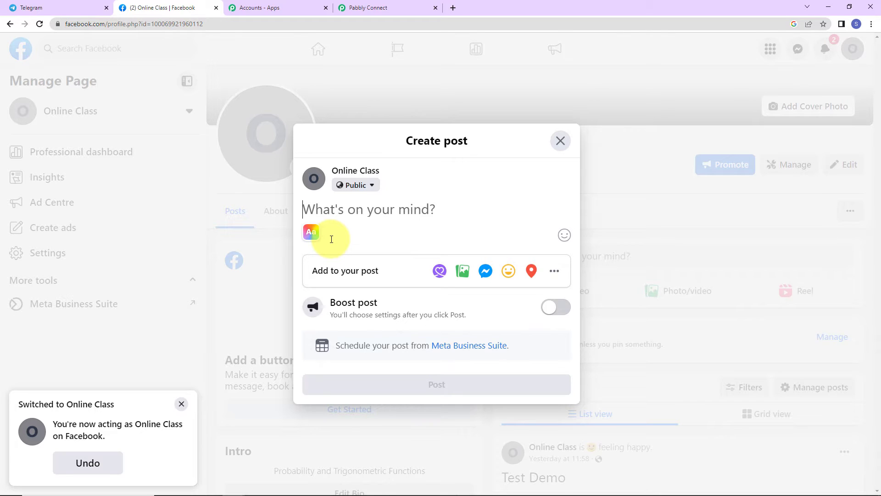
text(Sample Pap)
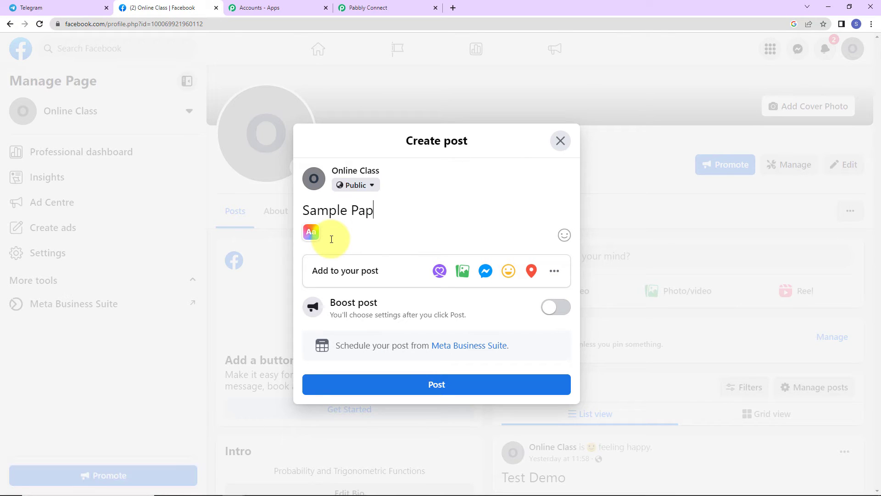
text(er Solutions are o)
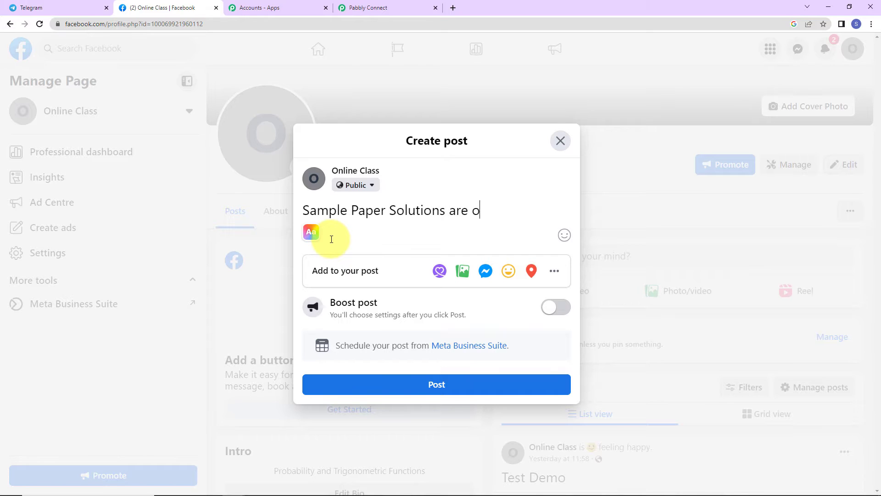
text(ut. Please check our website.)
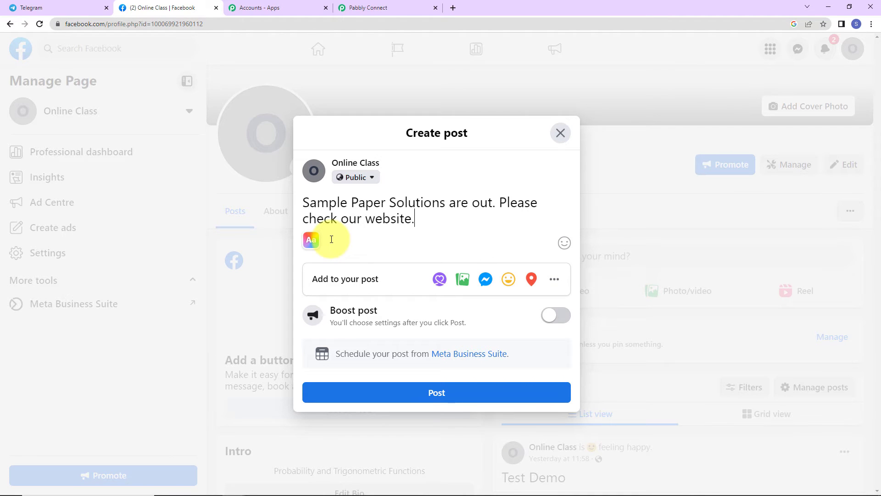
click(456, 394)
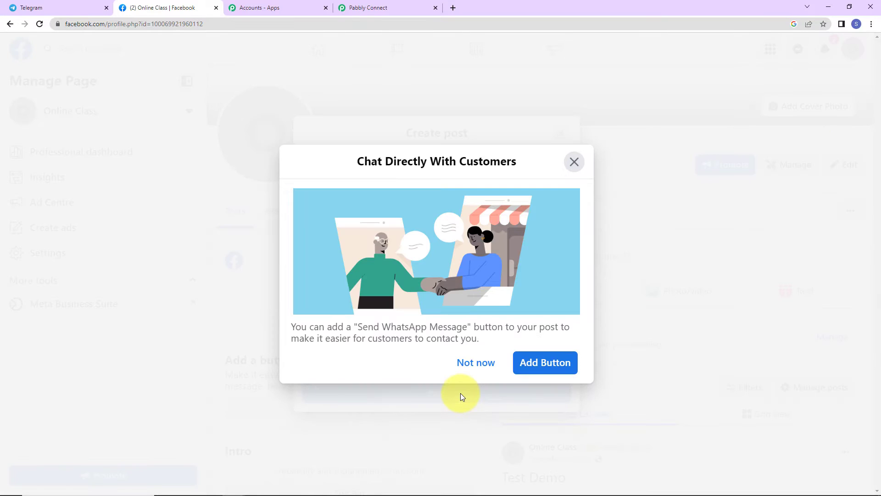
click(460, 366)
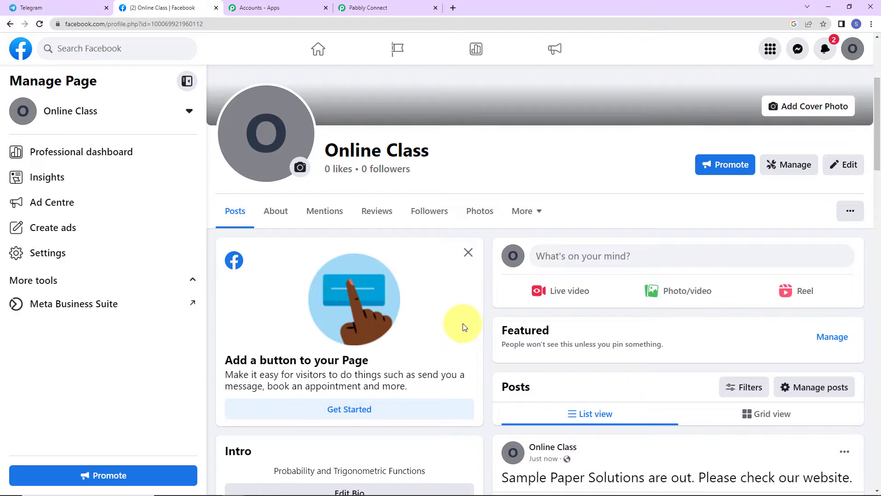
scroll(613, 355, down, 2)
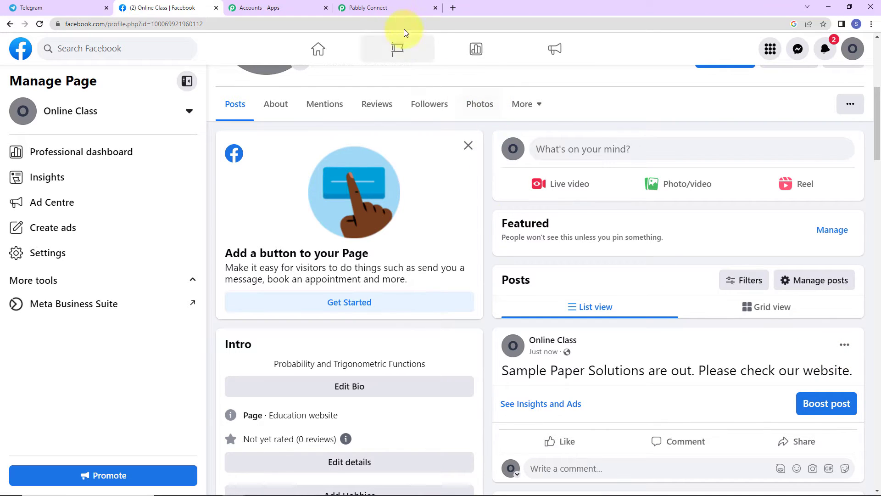
Return to Pabbly Connect and select Online Class as the page for the Facebook Pages trigger
click(395, 11)
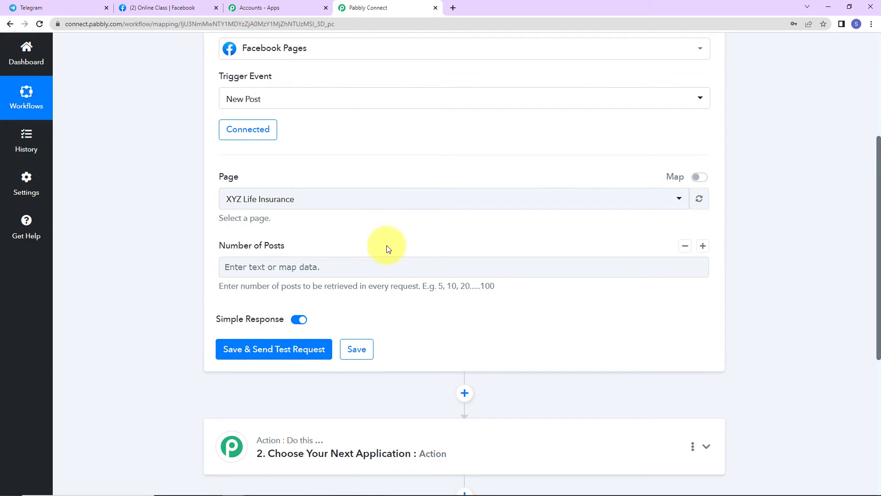
click(334, 199)
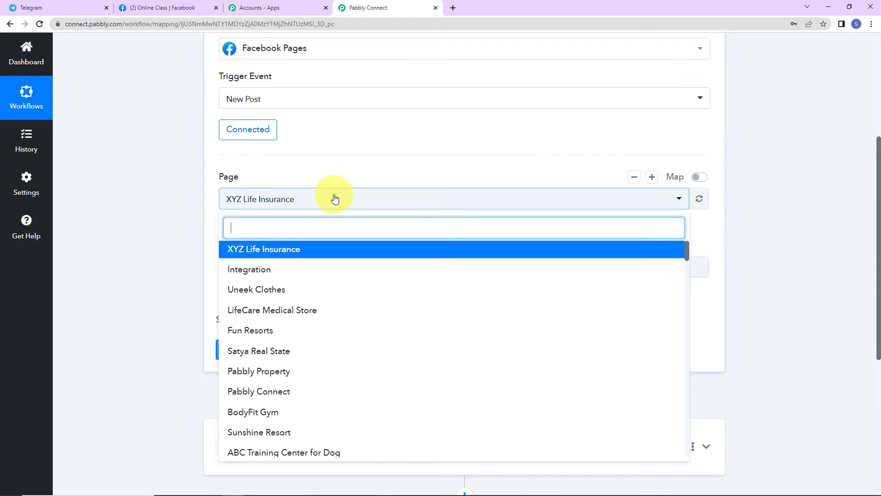
text(onl)
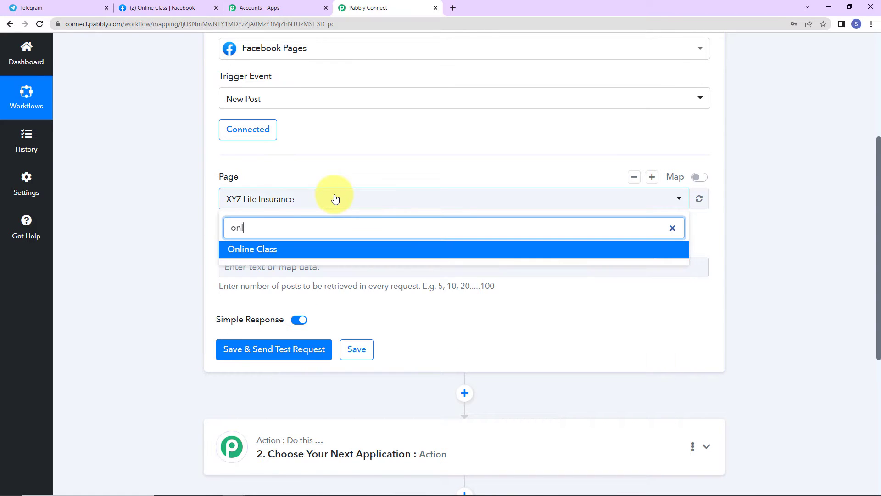
click(301, 252)
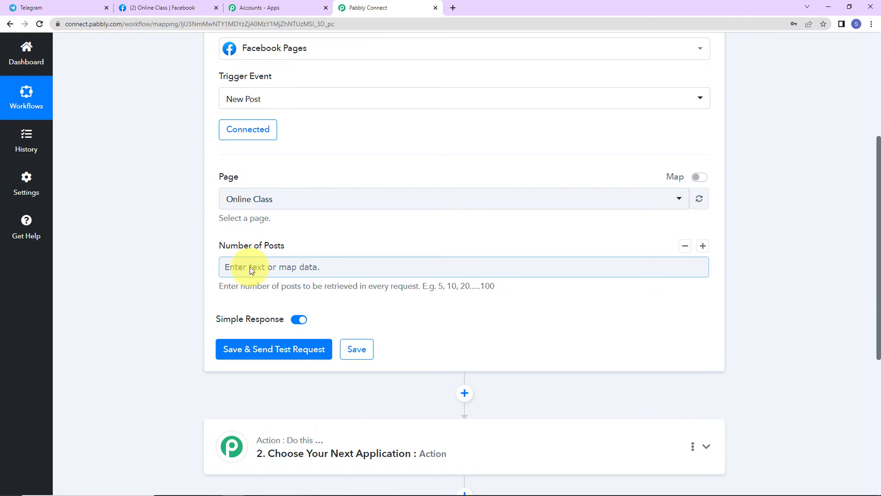
Set the number of posts to 2, send a test request for the Facebook Pages trigger and review the returned post data
click(250, 270)
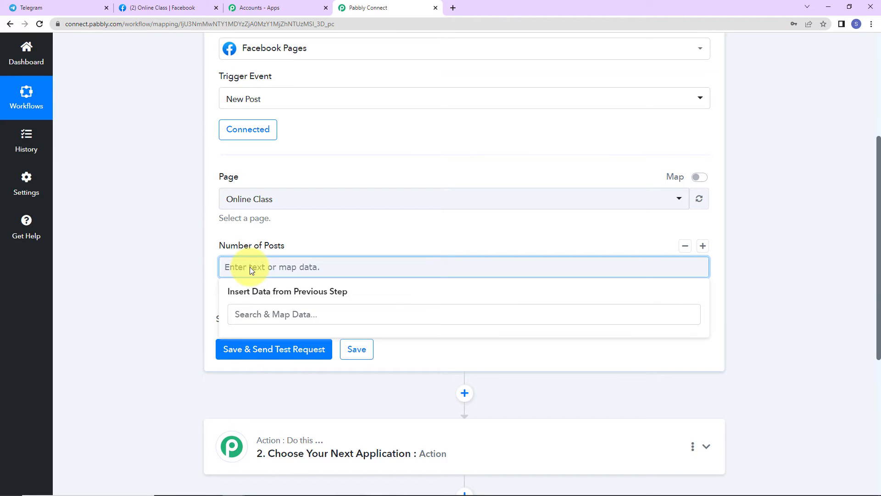
text(2)
click(177, 286)
click(263, 355)
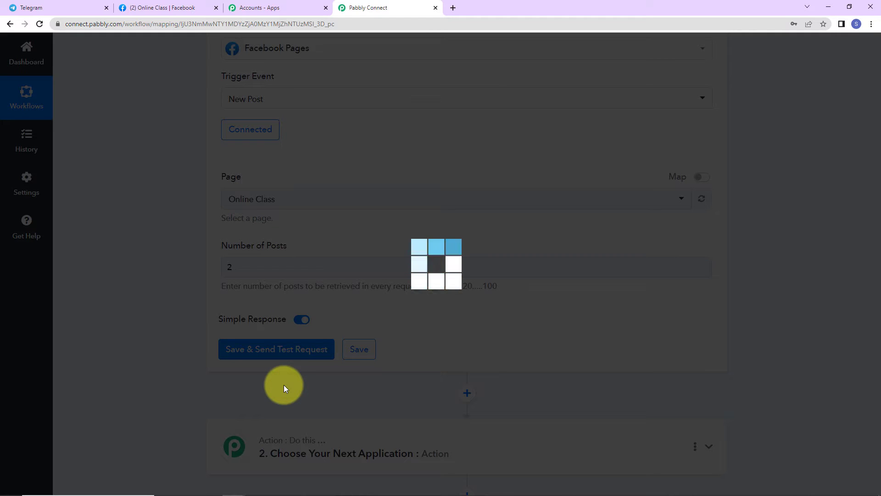
scroll(784, 333, down, 5)
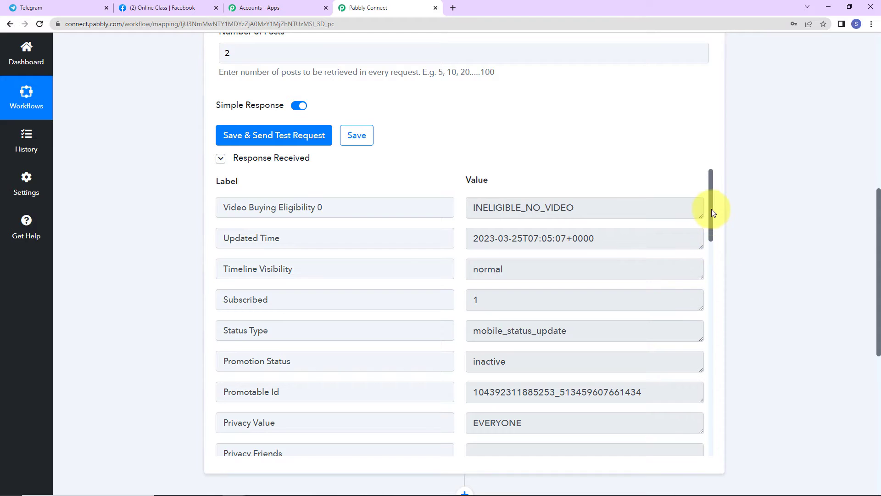
drag(711, 209, 698, 305)
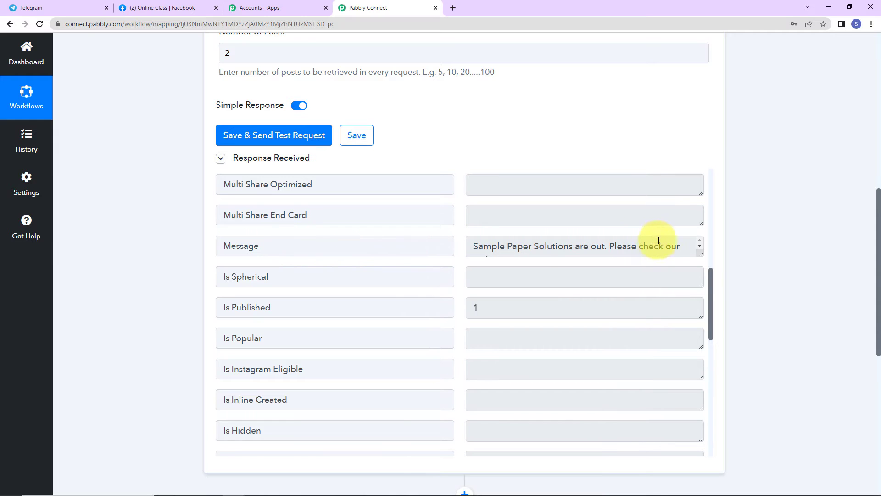
scroll(722, 326, down, 5)
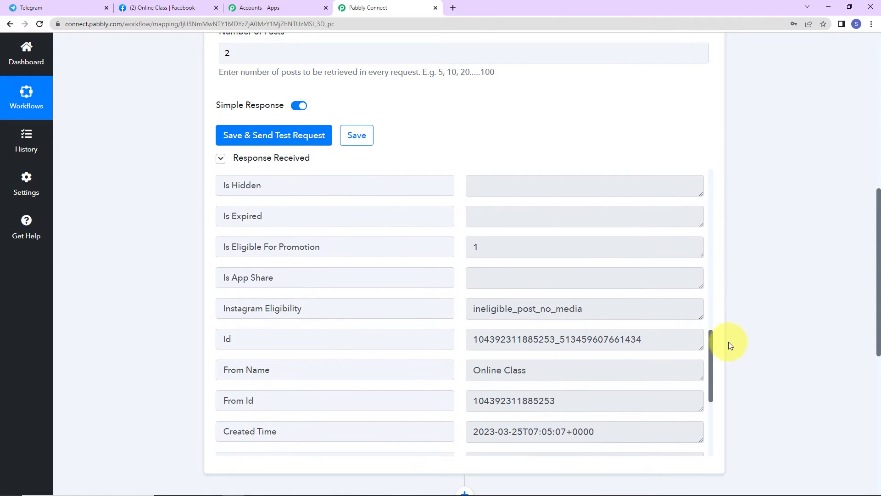
drag(469, 255, 587, 262)
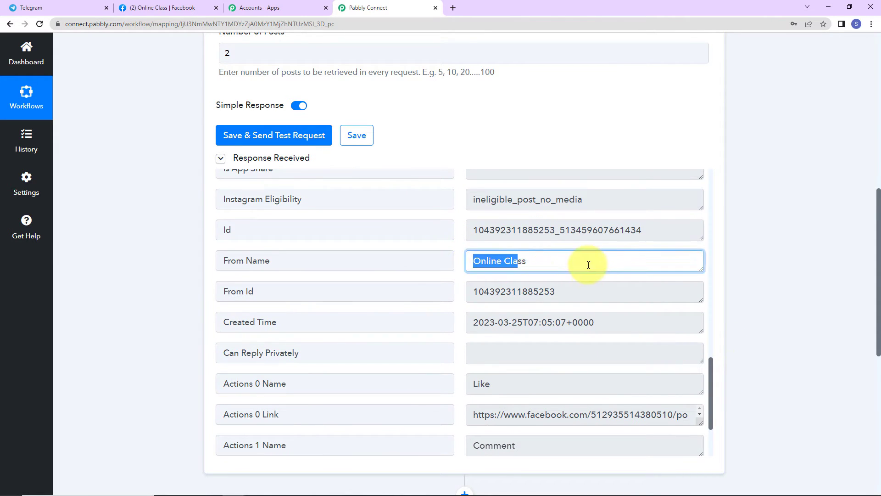
drag(713, 367, 719, 396)
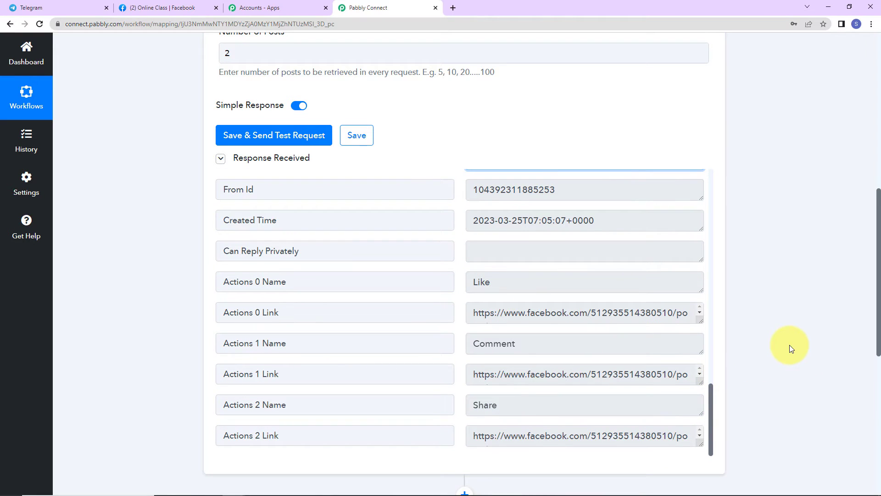
Set up the workflow's second step with Telegram Bot as the app and Send a Text Message or a Reply (HTML) as the action event
scroll(790, 348, down, 7)
click(340, 227)
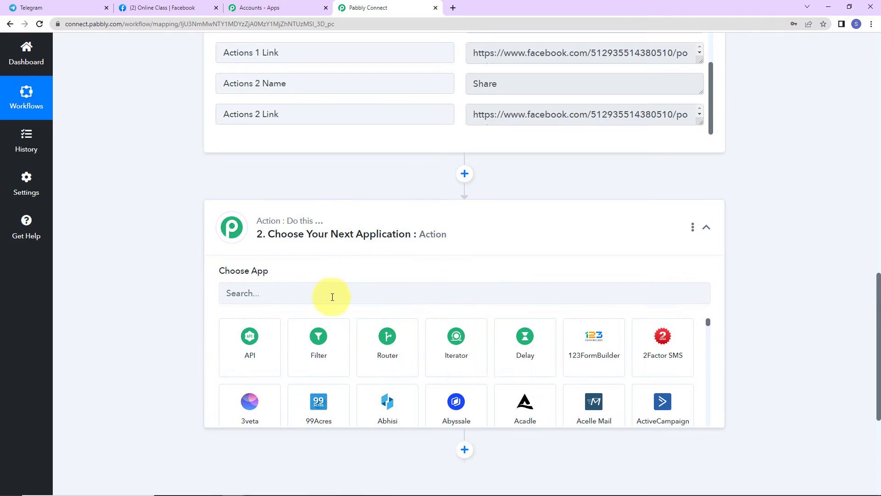
click(319, 296)
text(tel)
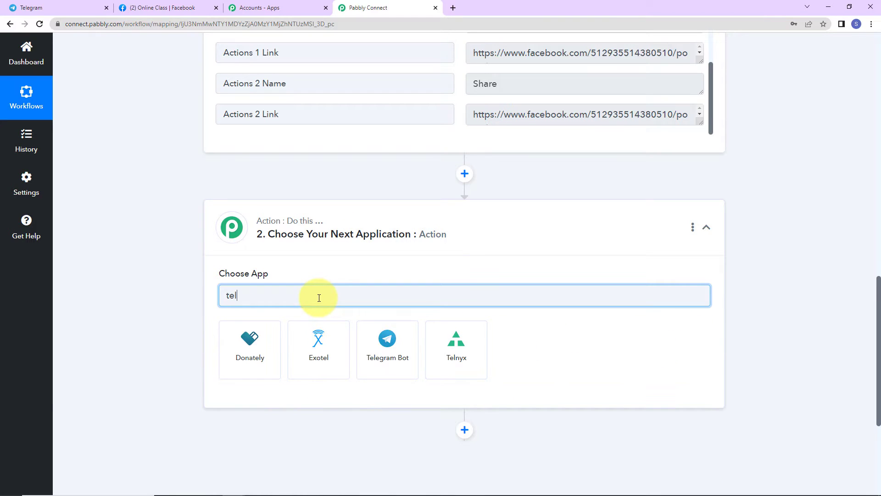
text(e)
click(272, 340)
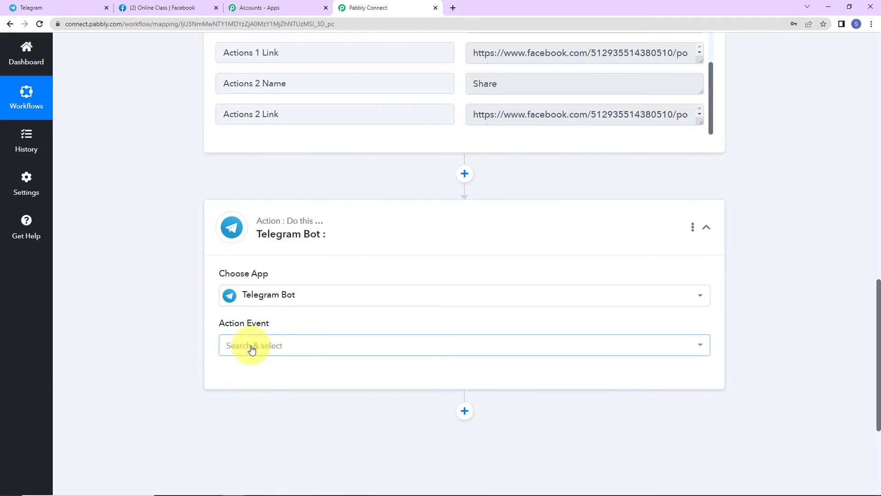
click(251, 348)
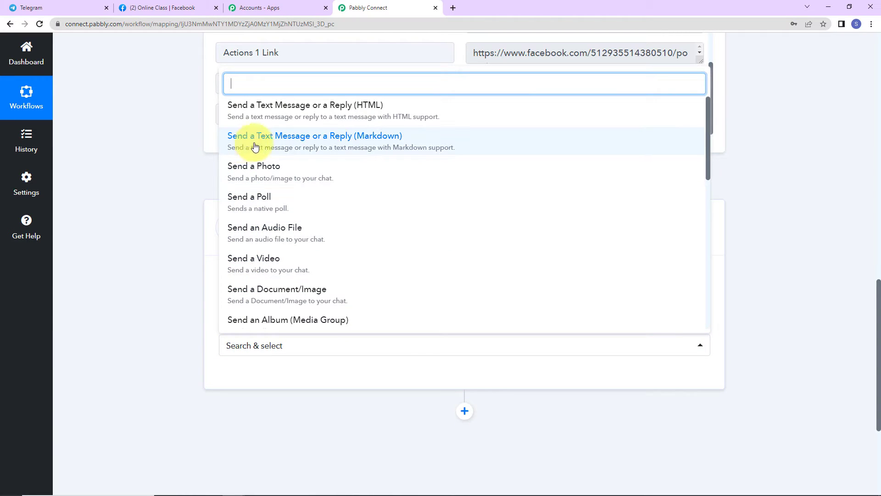
click(350, 115)
Start connecting the Telegram Bot action and choose to add a new connection
click(244, 376)
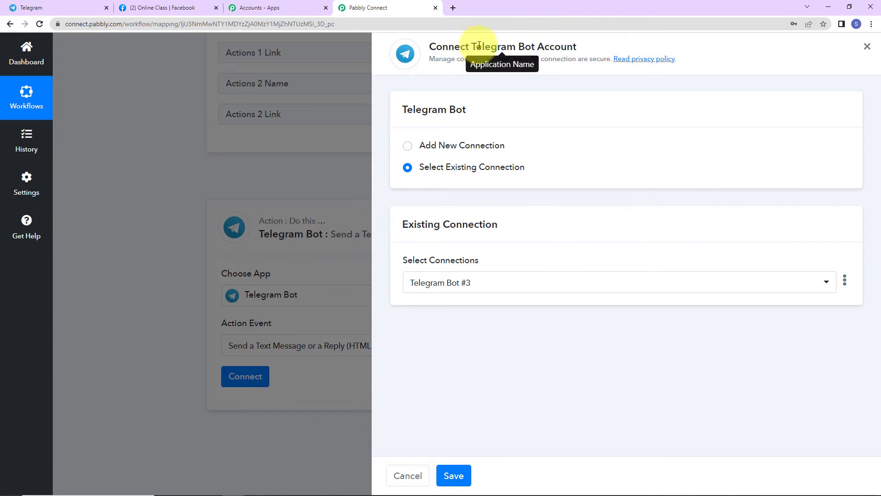
drag(471, 47, 624, 49)
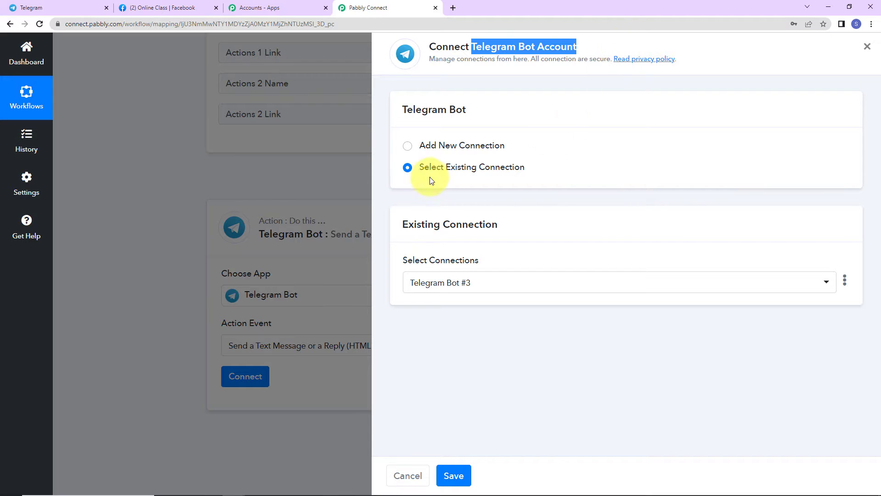
click(407, 145)
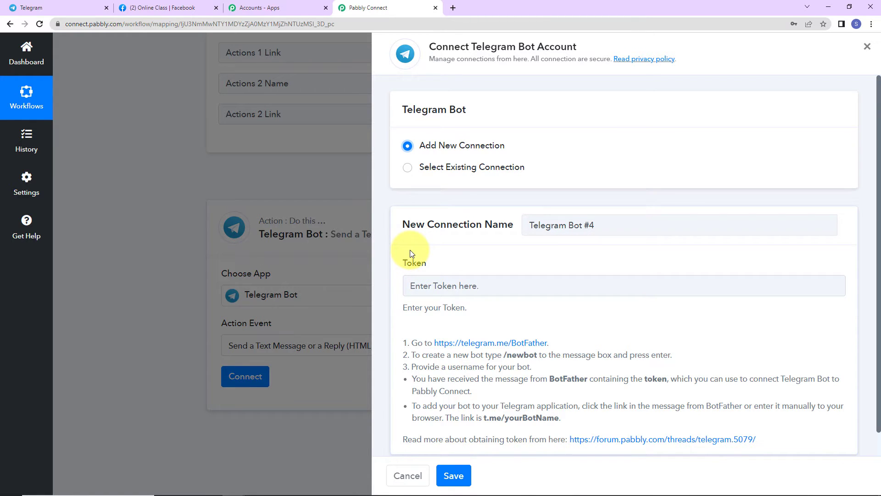
Switch to Telegram and create a new bot through BotFather, named Information Center with the username NewIC123_bot
click(71, 9)
click(74, 171)
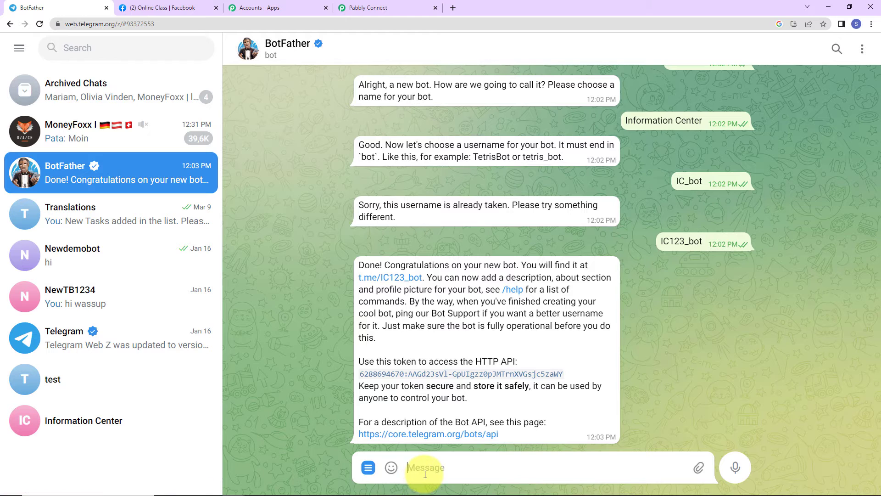
text(/new)
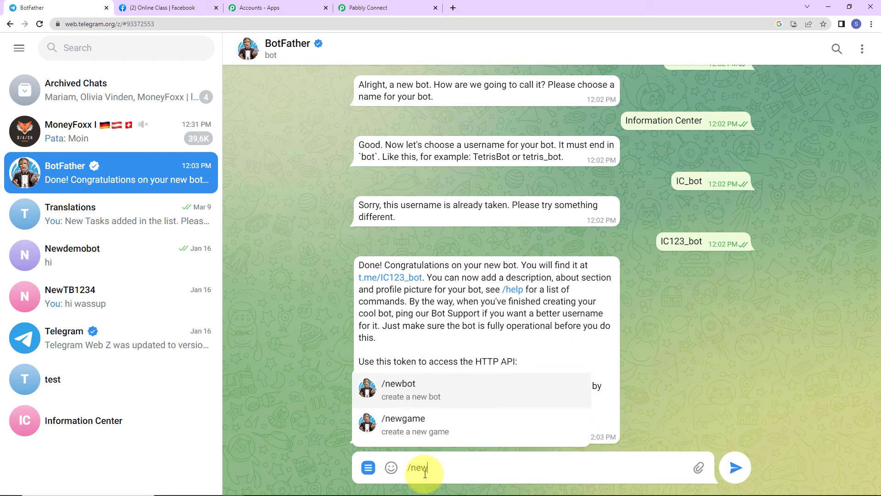
click(431, 398)
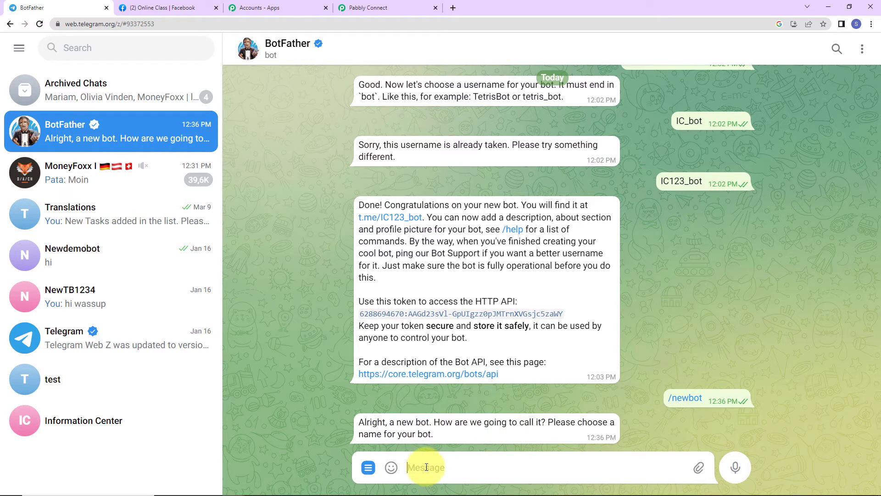
text(Information Center)
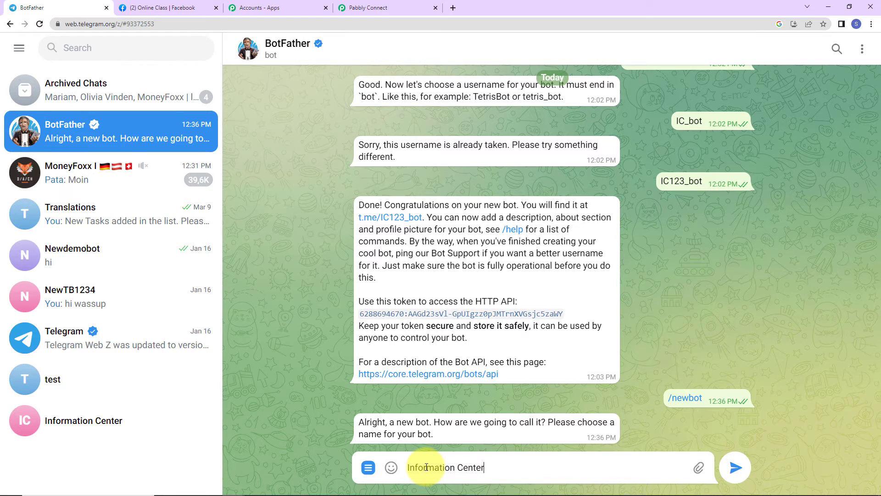
key(Return)
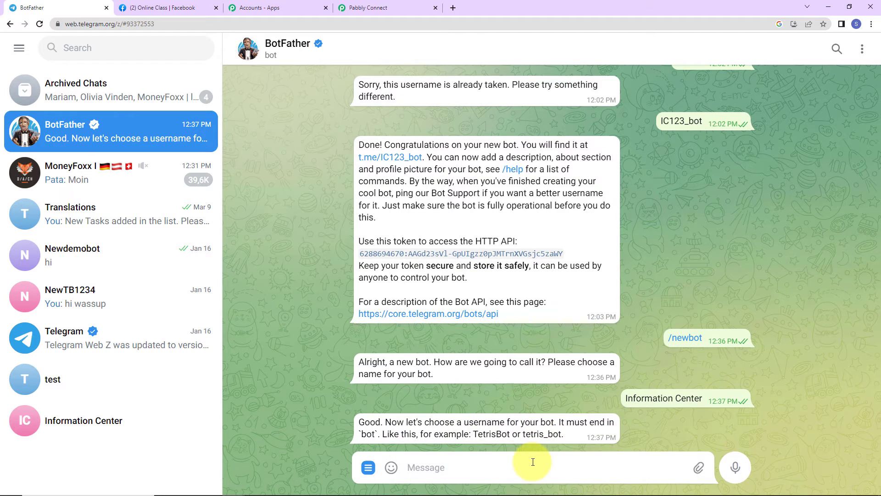
text(NewIC123_bot)
key(Return)
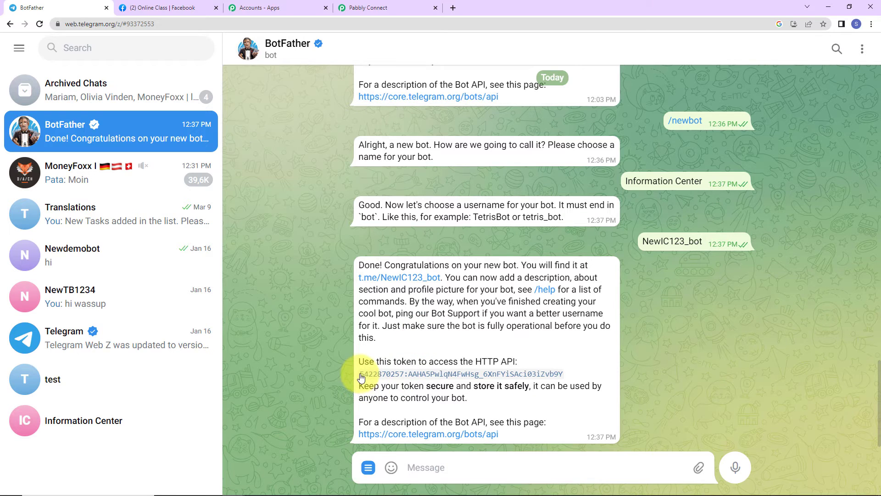
Copy the new bot's API token from BotFather, paste it into the token field of the Pabbly Connect connection and save
drag(359, 373, 564, 374)
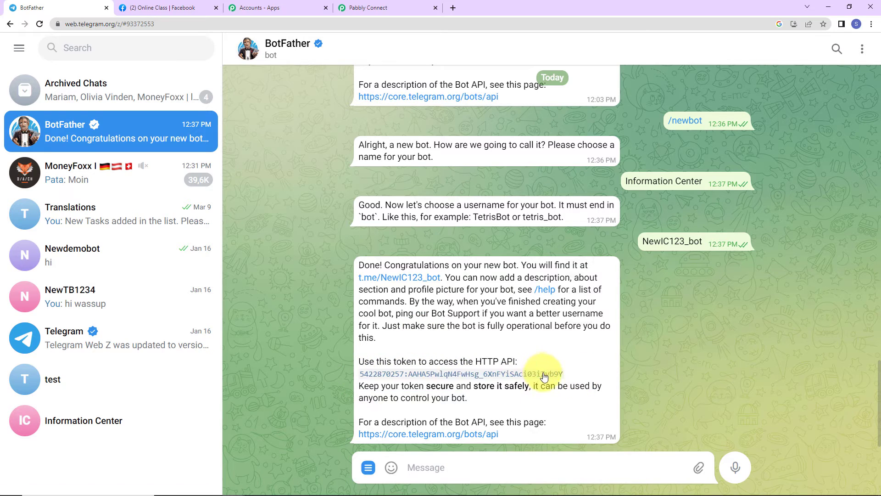
right_click(543, 374)
click(590, 274)
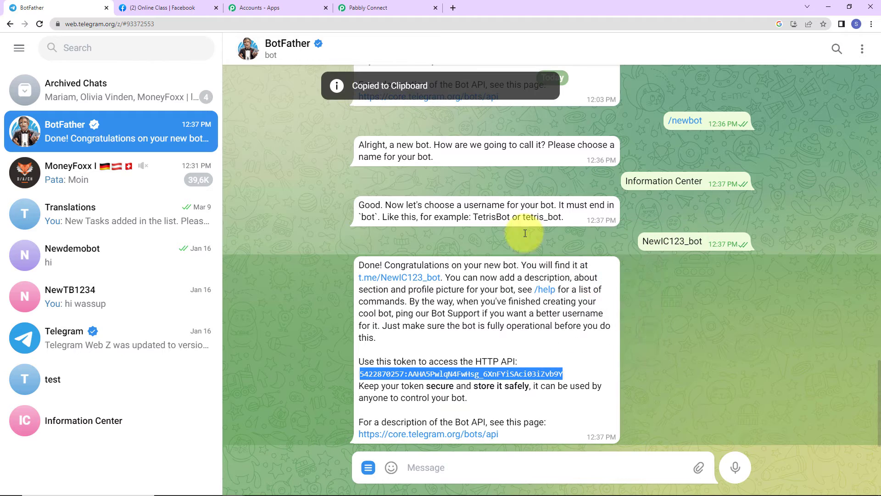
click(363, 7)
click(438, 287)
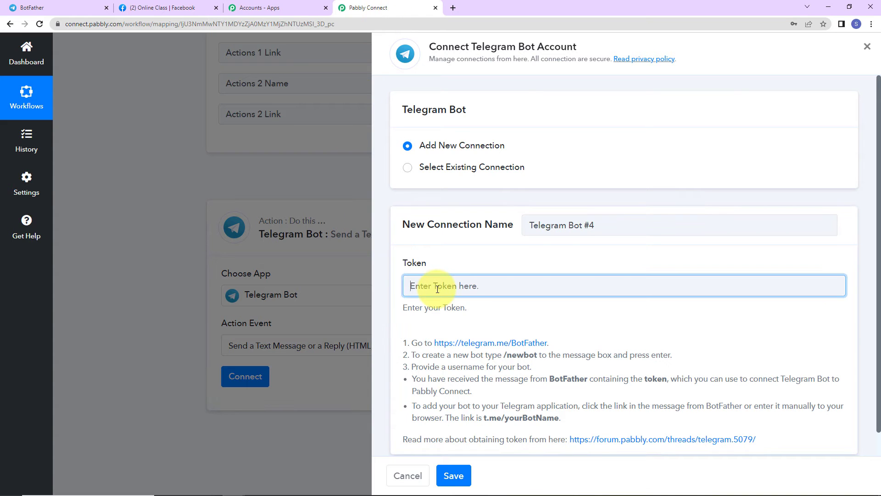
key(ctrl+v)
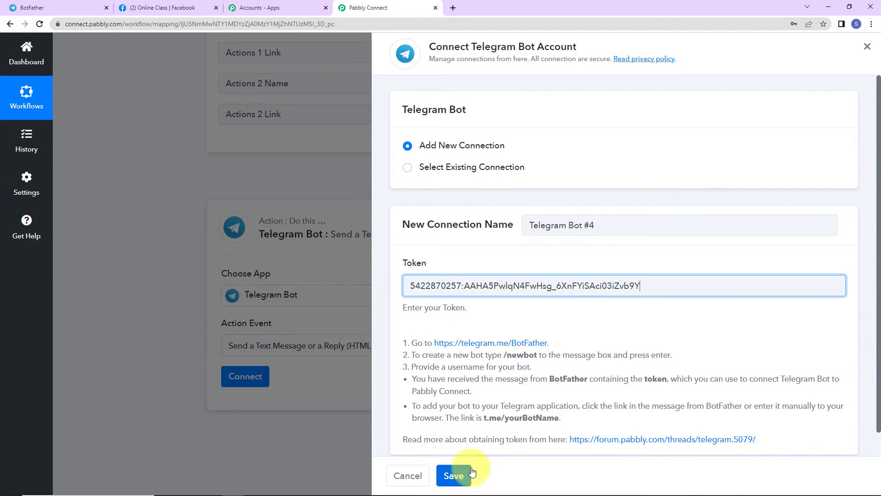
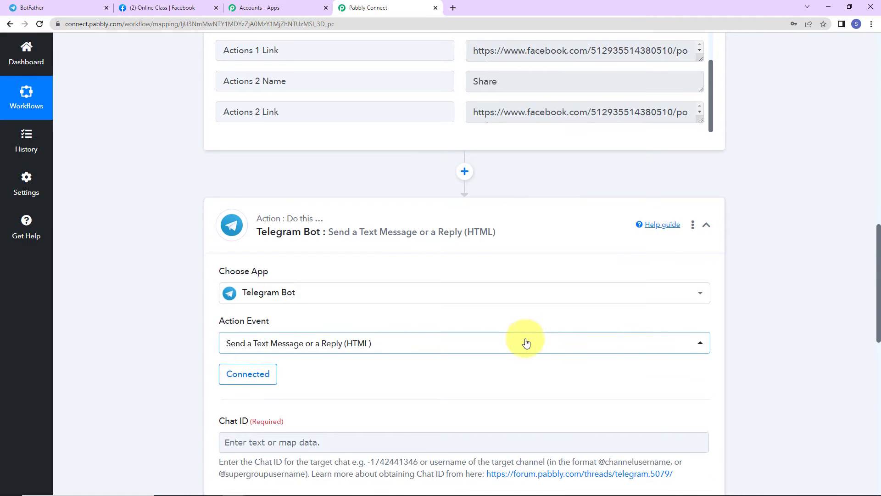
Check the Chat ID field in the Telegram action, then return to Telegram, open the new Information Center bot and start it
scroll(525, 342, down, 5)
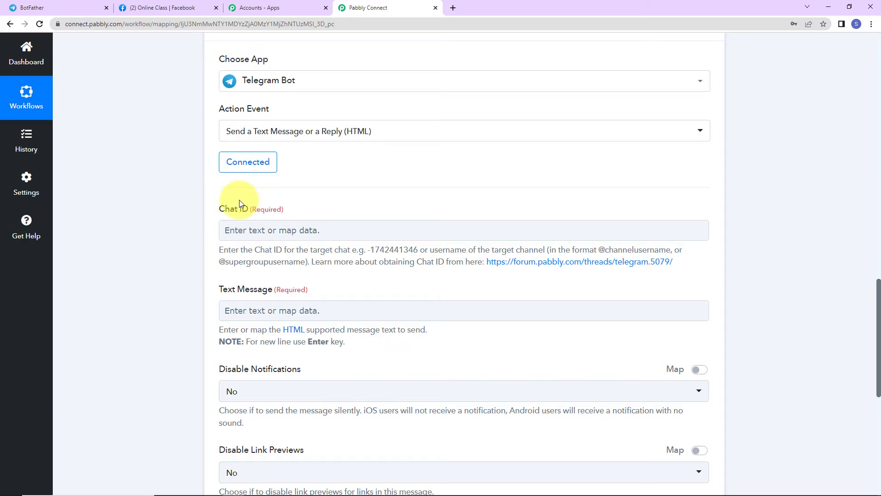
click(230, 231)
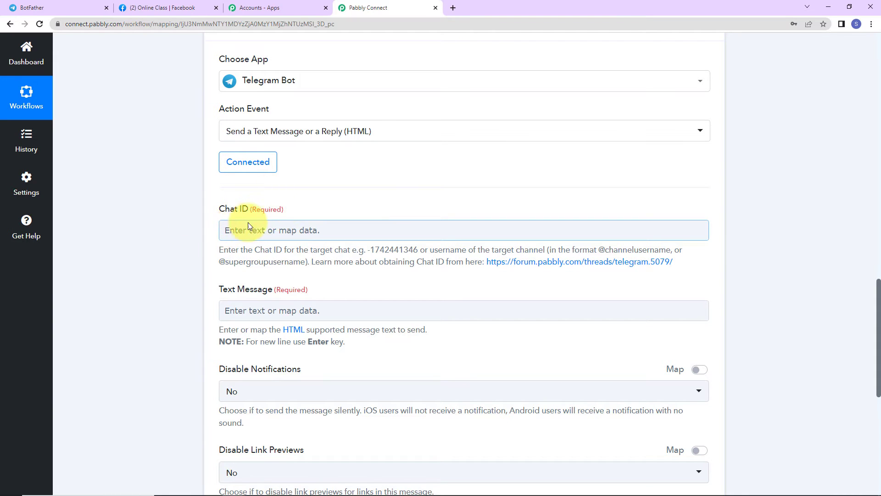
click(68, 9)
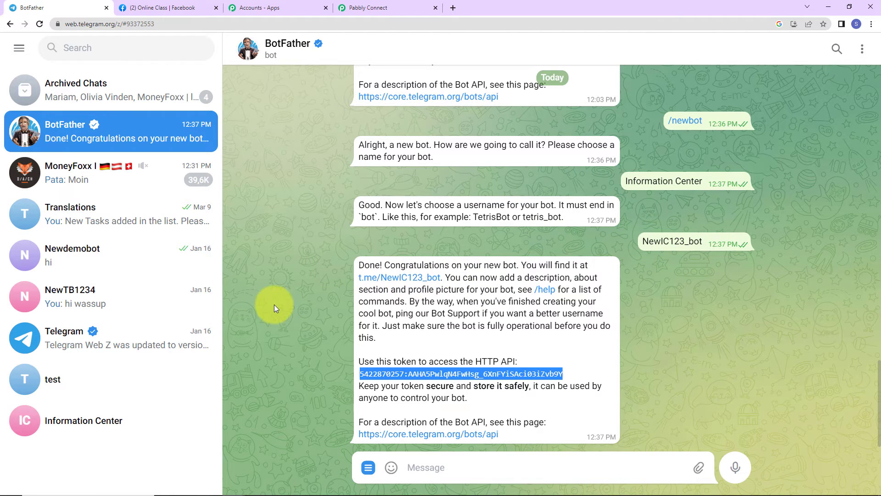
click(406, 280)
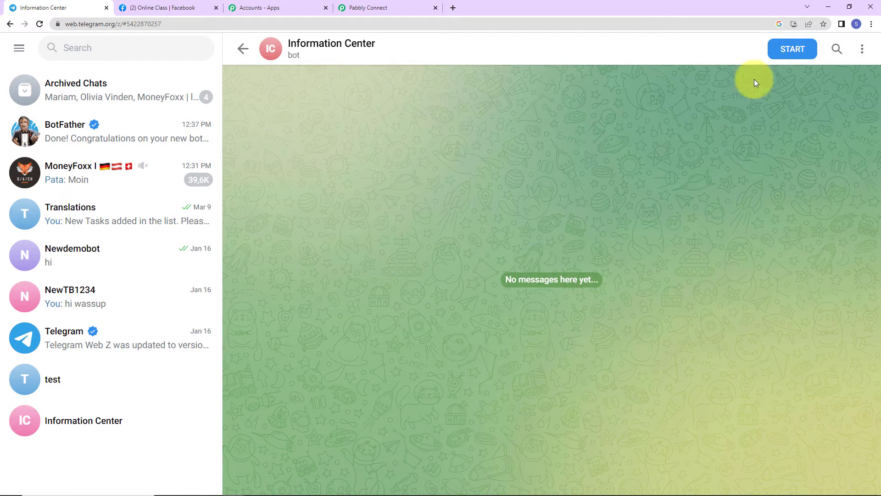
click(786, 50)
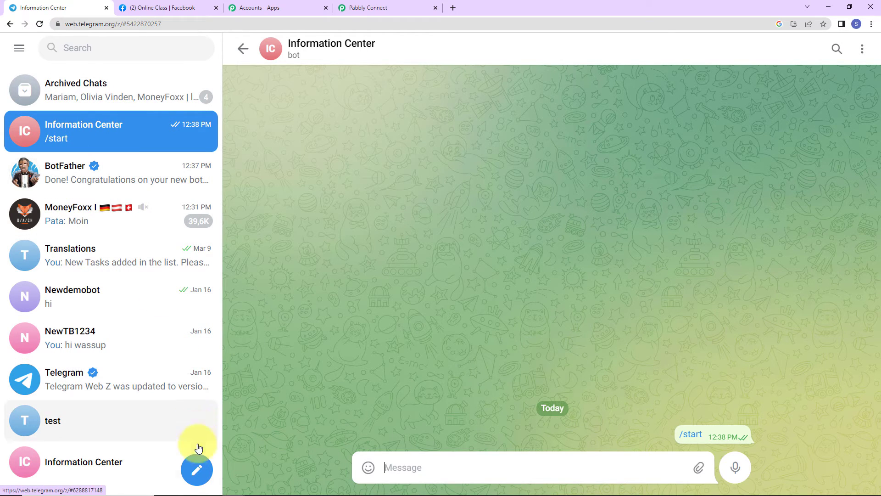
Start a new Telegram group and add the Information Center, pabblyLD and Demo bots as members
click(197, 468)
click(151, 419)
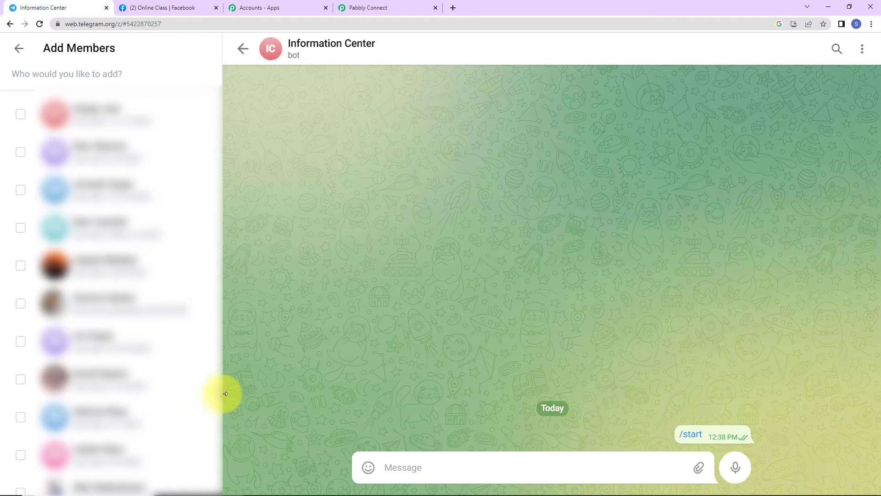
text(infor)
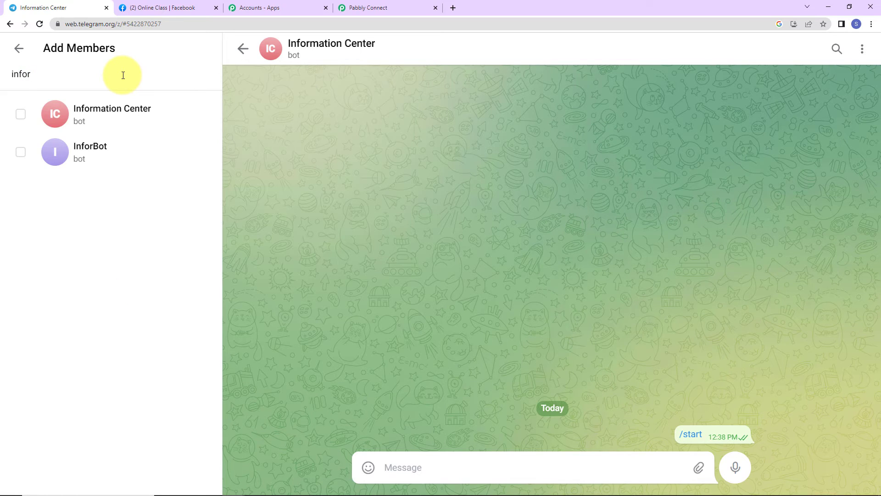
click(122, 109)
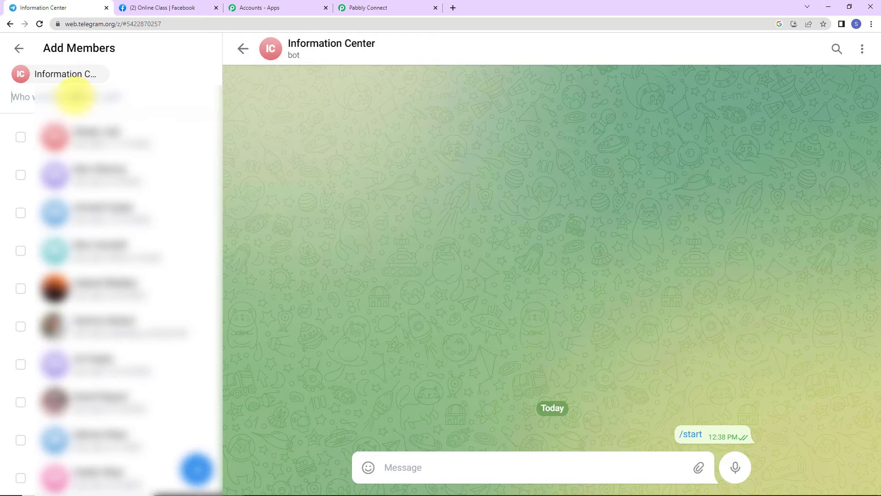
text(pabb)
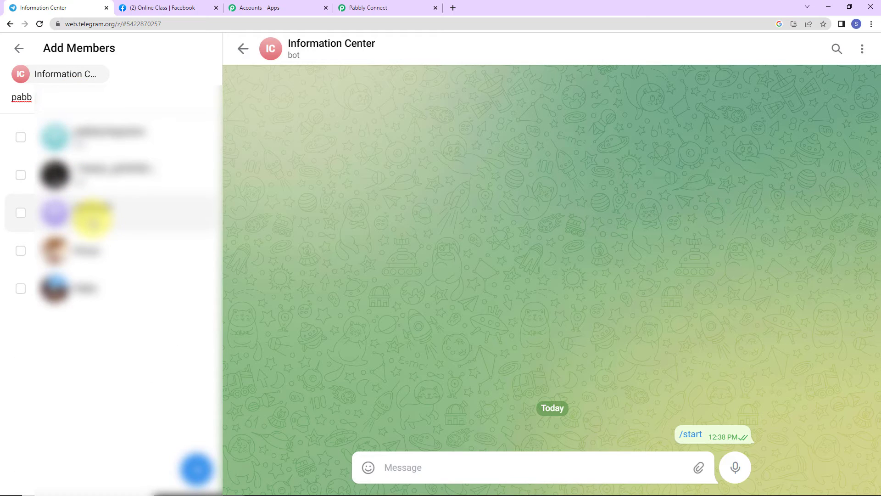
click(93, 216)
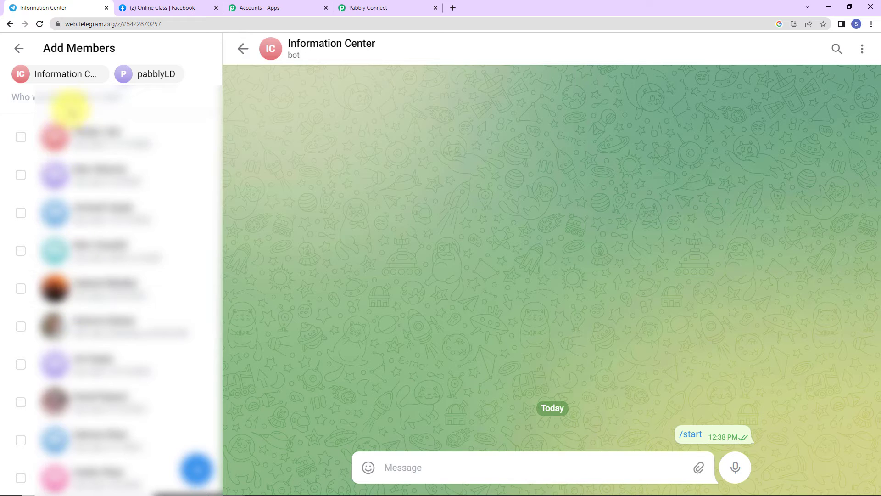
text(demo)
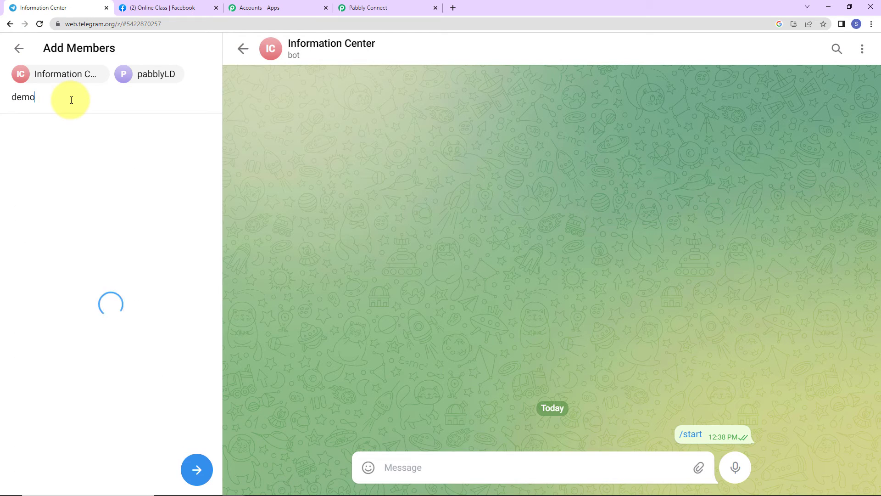
click(21, 138)
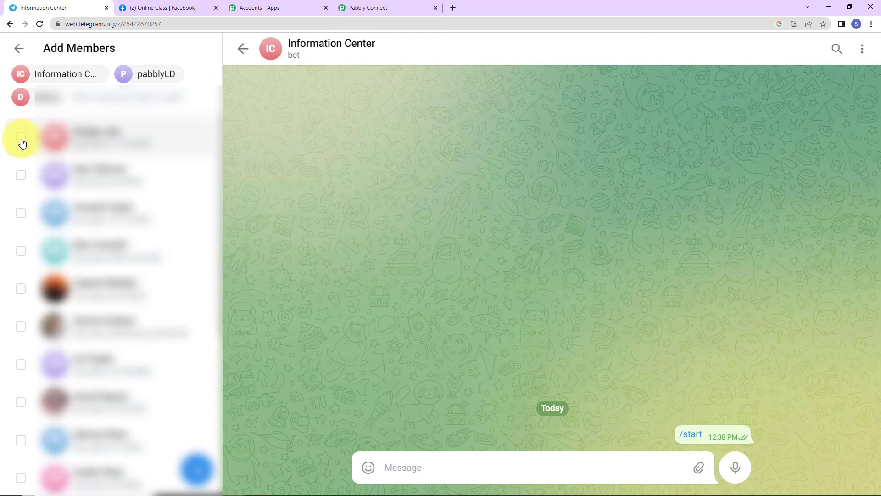
click(198, 470)
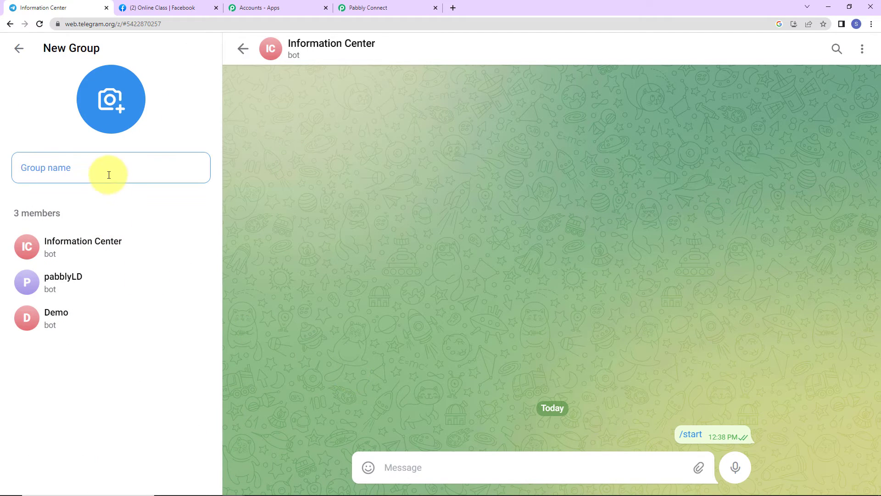
Name the new group NewGroupIC123 and create it
click(108, 172)
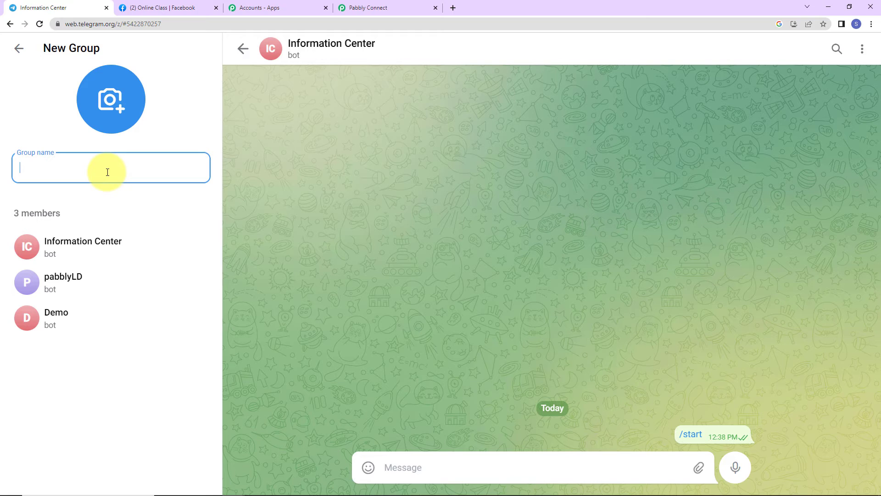
text(NewGro)
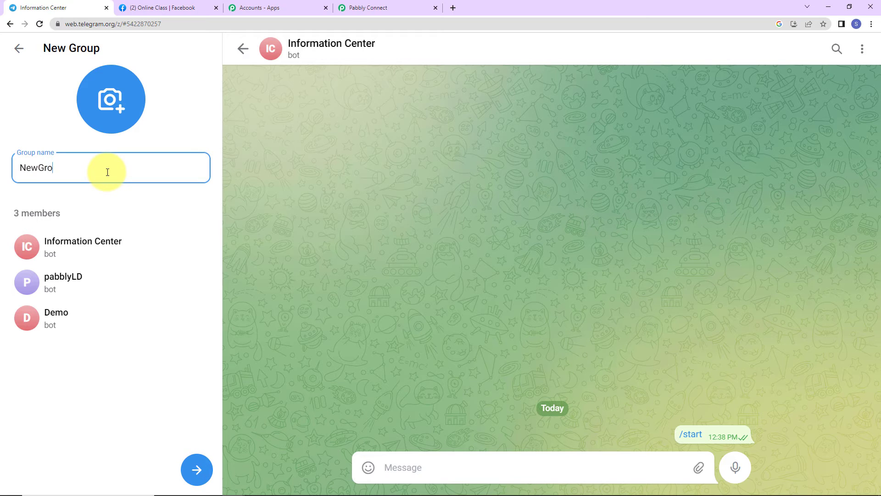
text(upIC123)
click(195, 470)
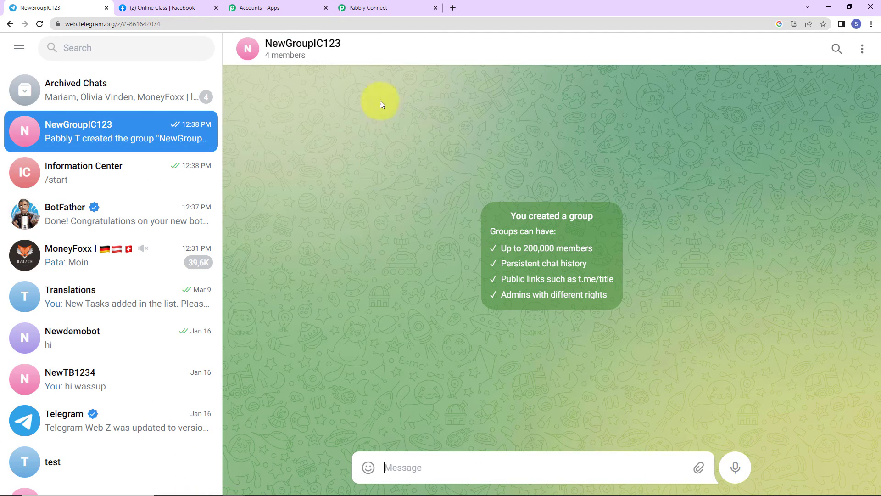
Check the Information Center bot's admin role in the NewGroupIC123 member list, then close the group info
click(351, 56)
scroll(689, 311, down, 5)
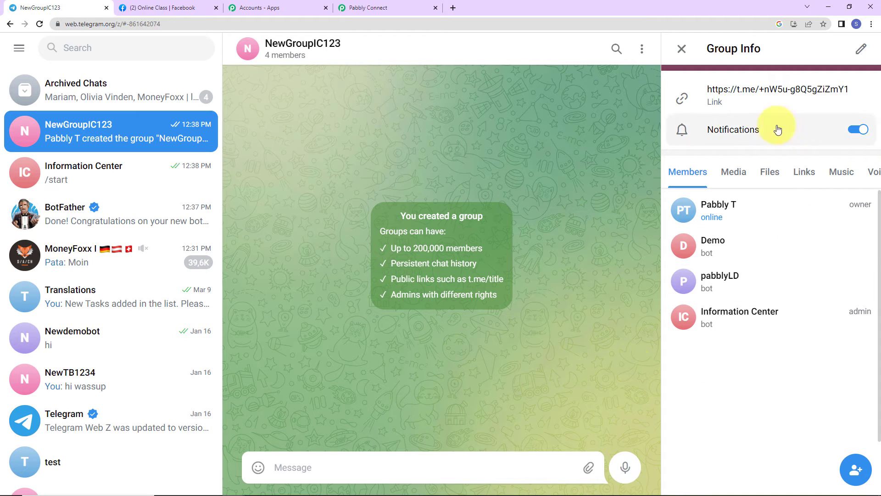
click(680, 50)
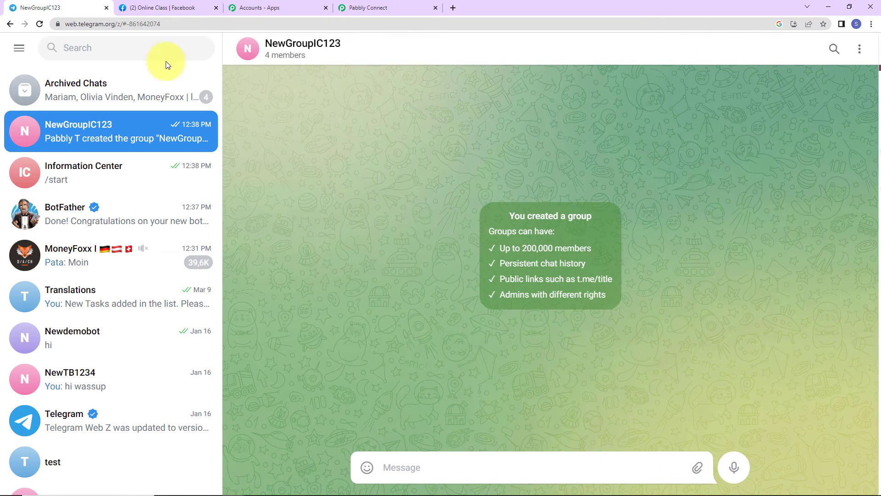
Copy NewGroupIC123's chat ID, including its minus sign, from the Telegram address and paste it as the Chat ID in Pabbly Connect
click(126, 22)
double_click(154, 24)
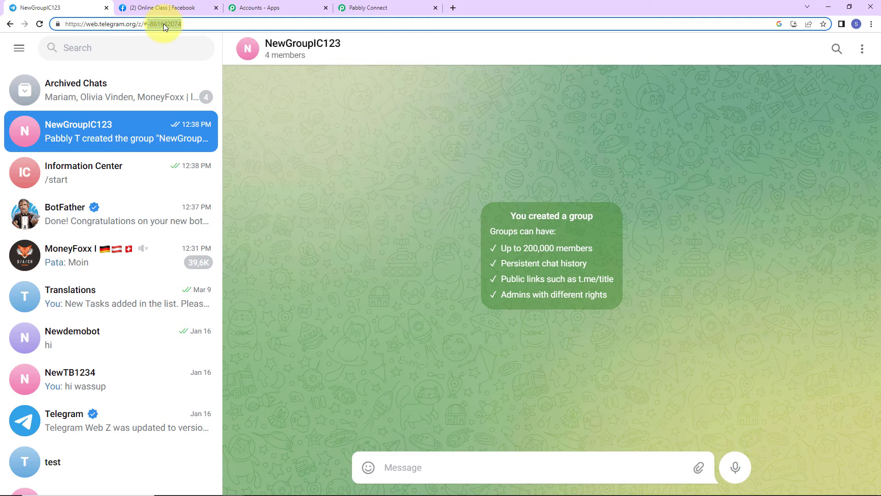
right_click(161, 22)
click(193, 72)
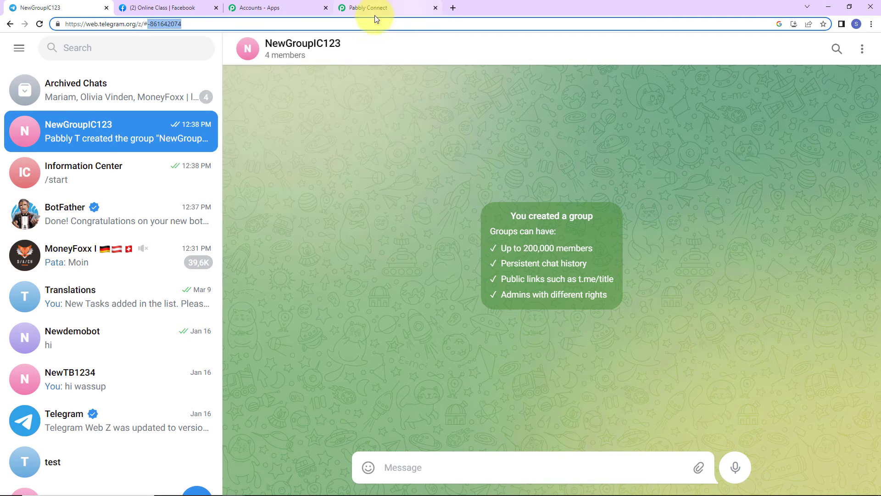
click(382, 9)
click(285, 234)
key(ctrl+v)
click(181, 204)
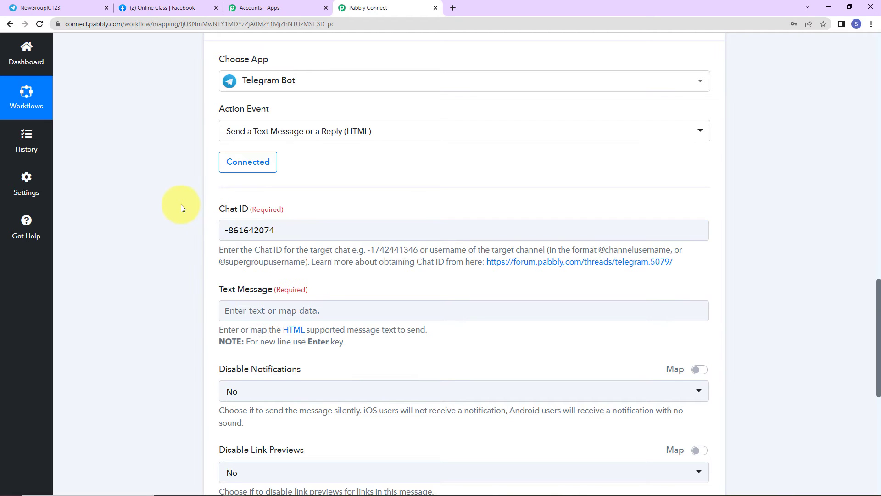
Map the Message value from the Facebook Pages New Post data into the Telegram action's Text Message
scroll(181, 204, down, 2)
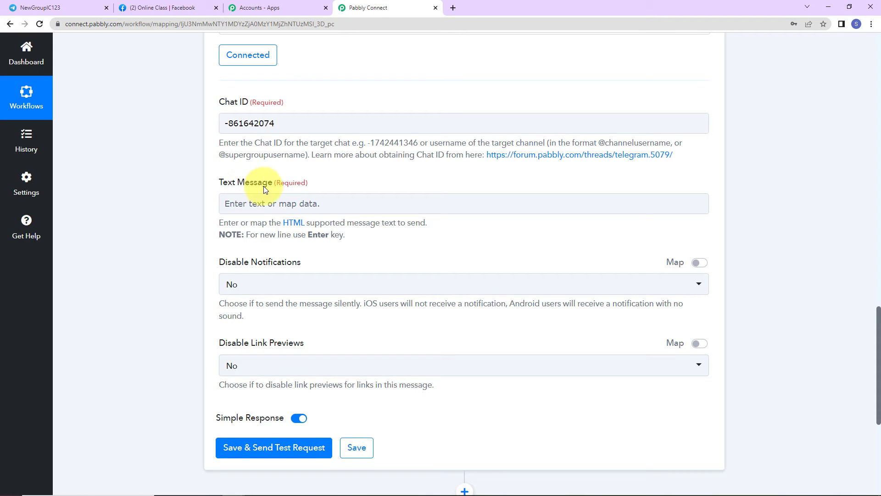
click(252, 203)
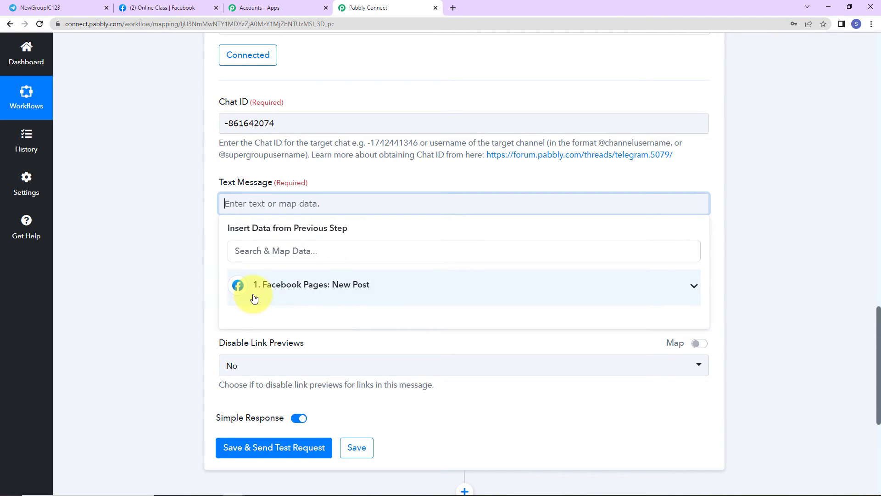
click(385, 290)
scroll(348, 392, down, 5)
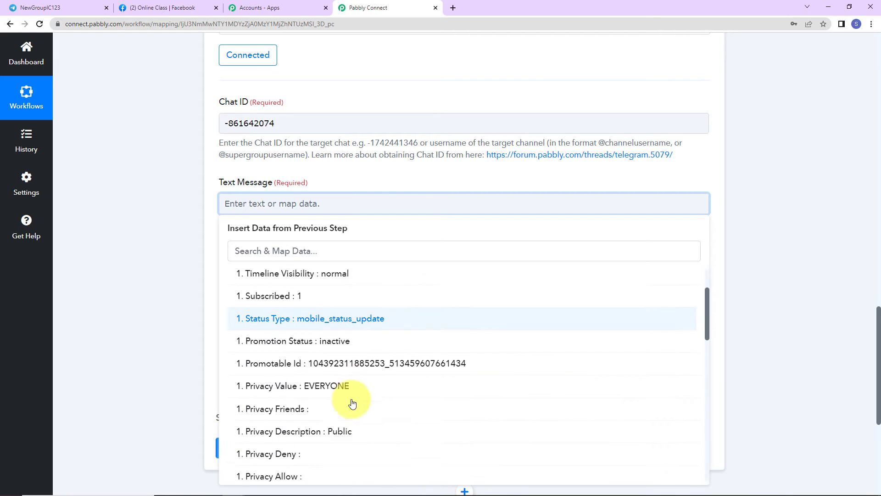
click(285, 425)
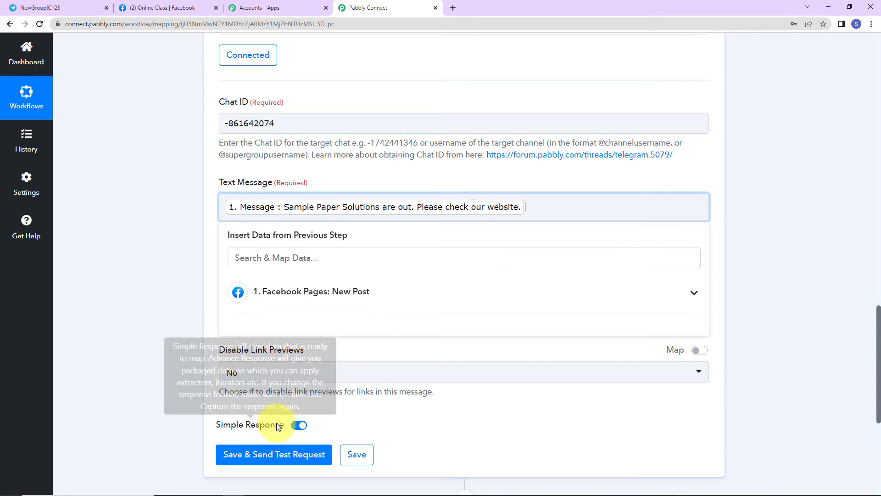
click(131, 338)
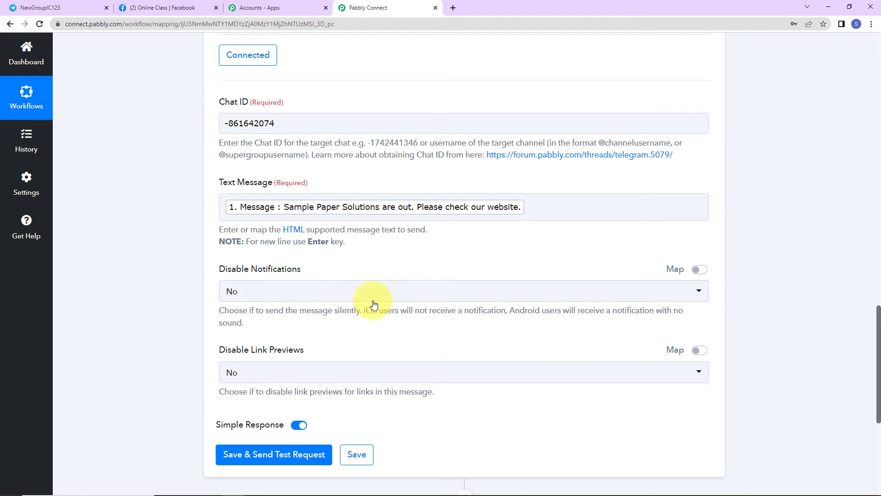
Choose No for both Disable Notifications and Disable Link Previews in the Telegram action
click(295, 292)
click(248, 345)
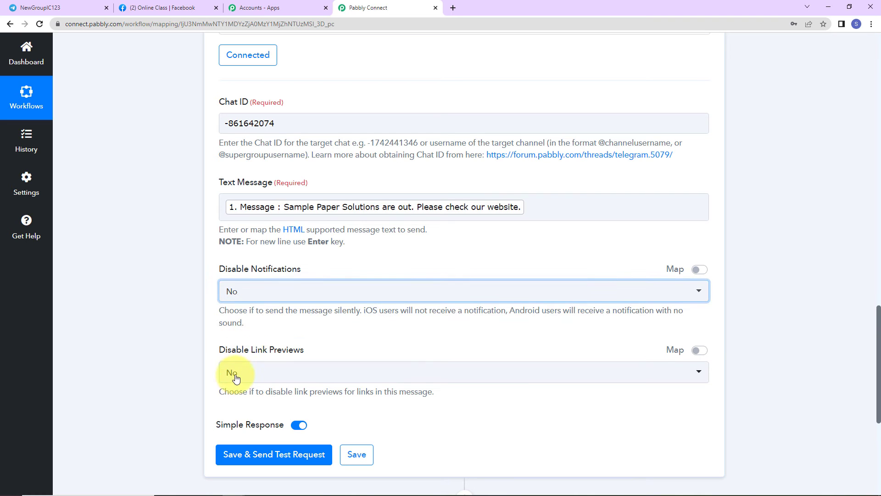
click(279, 377)
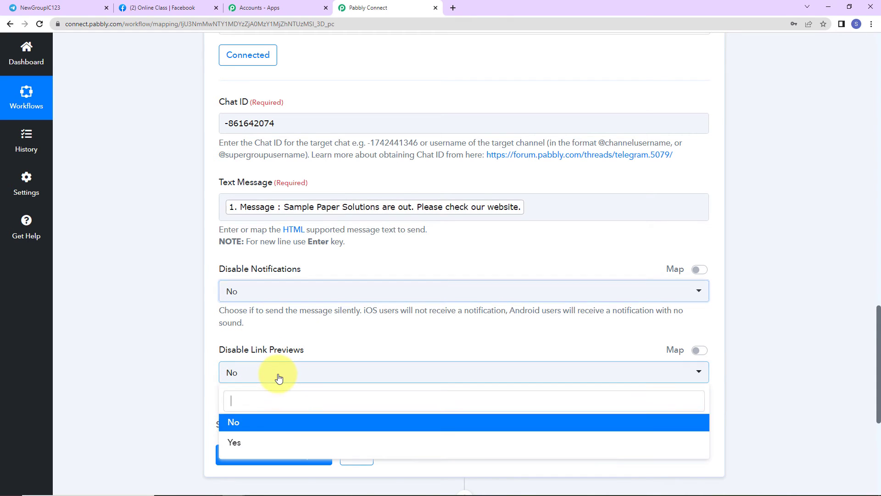
click(238, 420)
Save the Telegram action with a test request, then switch to Telegram and check the message in NewGroupIC123
click(255, 456)
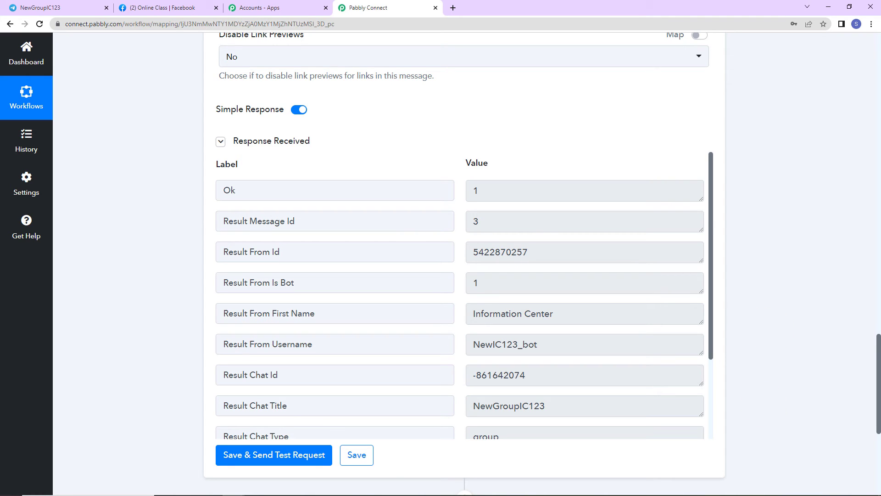
click(90, 8)
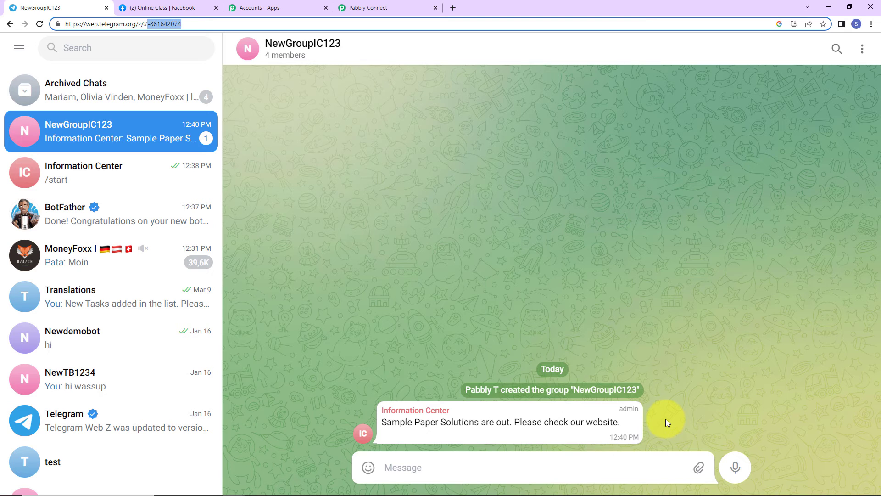
Switch to Facebook and publish a post on the Online Class page reading "Quote for the day:" and, on a new line, "Happiness is a choice!"
click(161, 8)
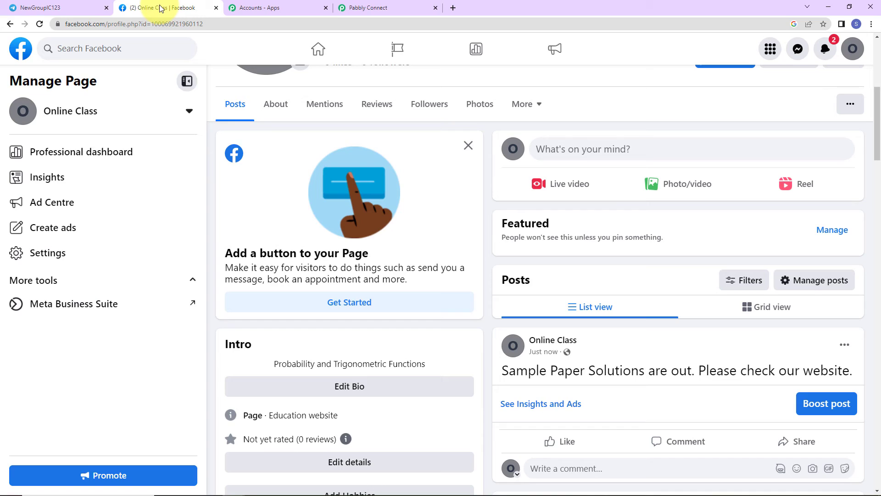
click(580, 149)
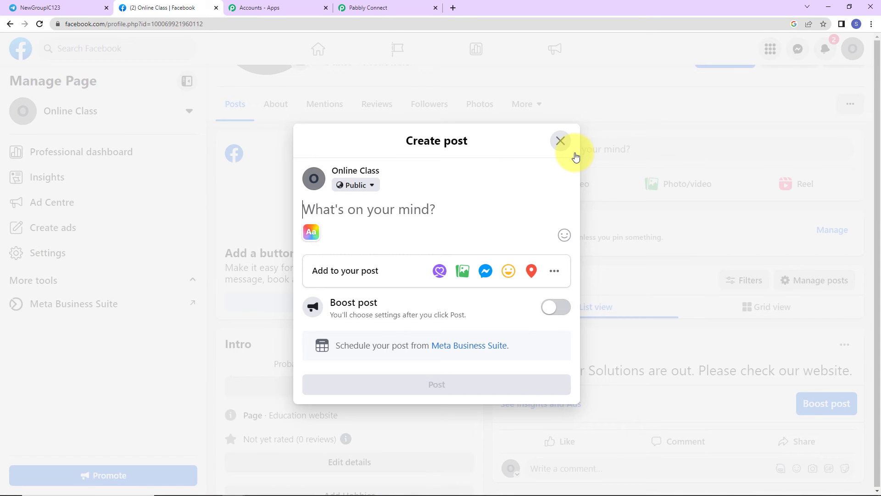
text(Q)
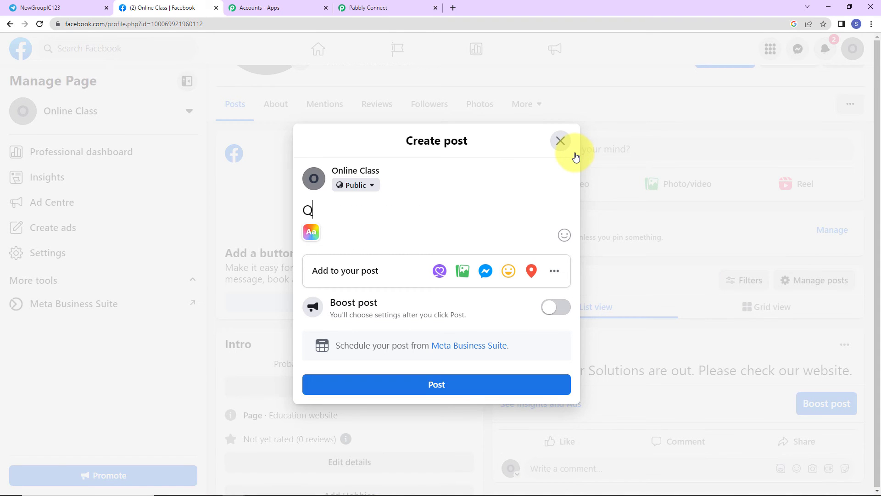
text(uote for the day:)
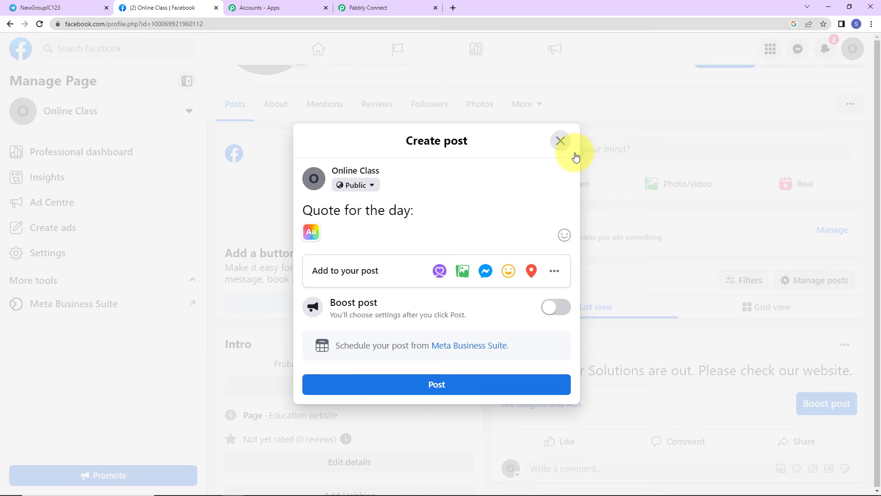
key(Return)
text(Happiness )
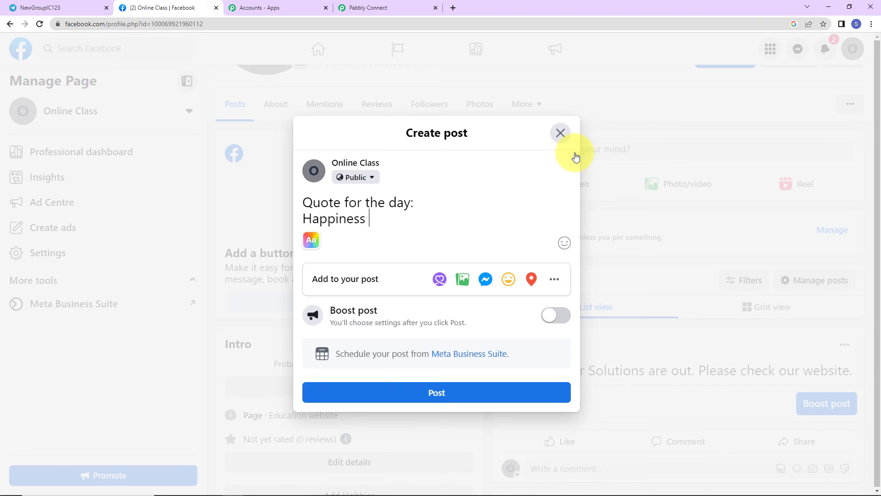
text(is a choice!)
click(462, 394)
click(605, 349)
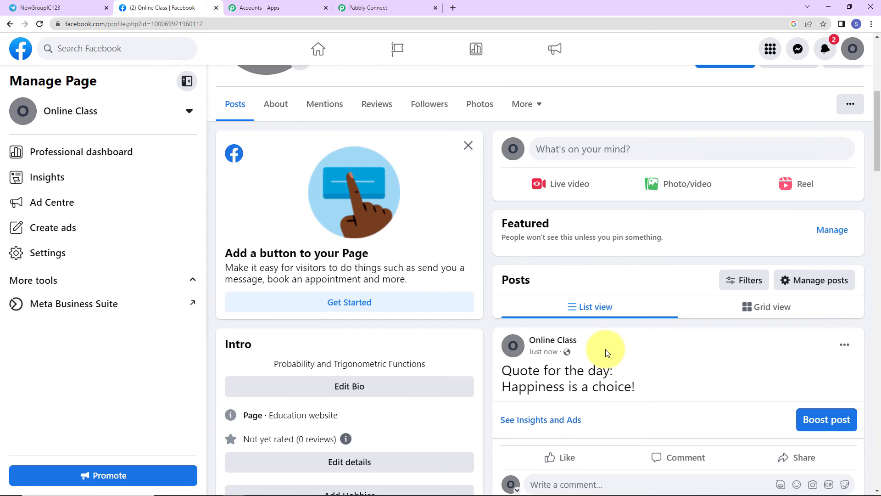
Check the Facebook trigger's polling interval in Pabbly Connect, then look in Telegram's NewGroupIC123 for the new quote post
click(399, 8)
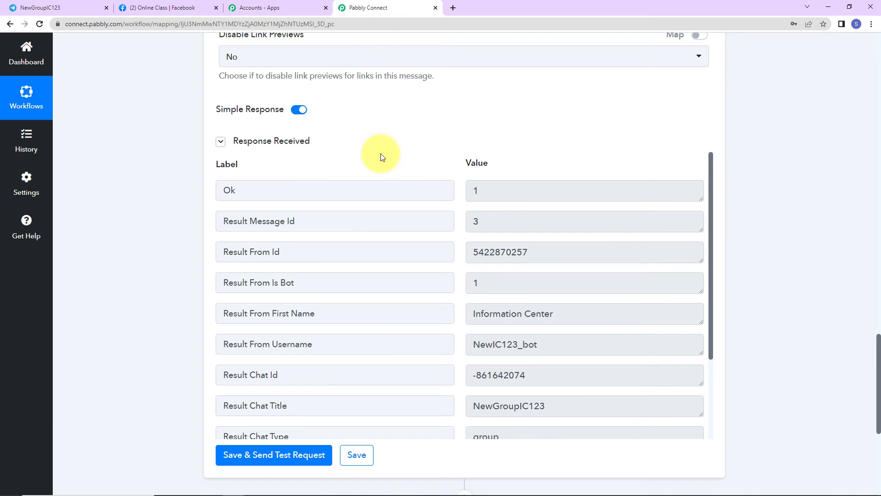
scroll(875, 330, up, 2)
scroll(878, 301, up, 10)
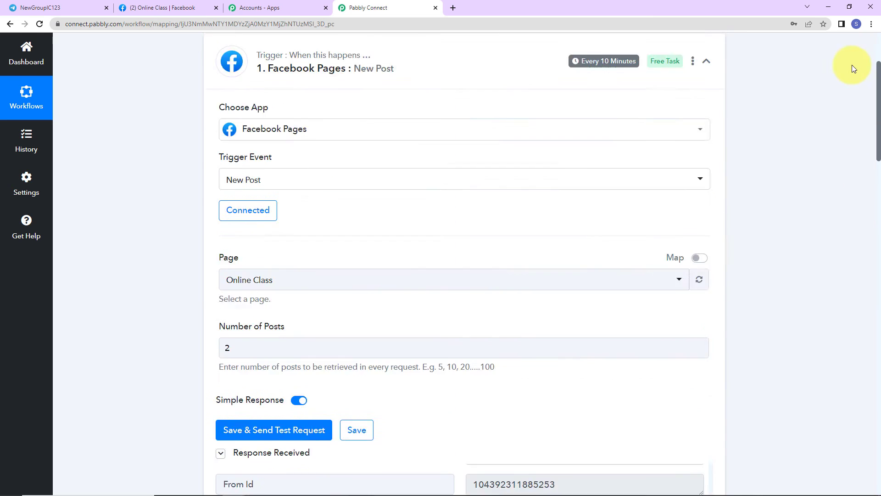
mouse_move(634, 201)
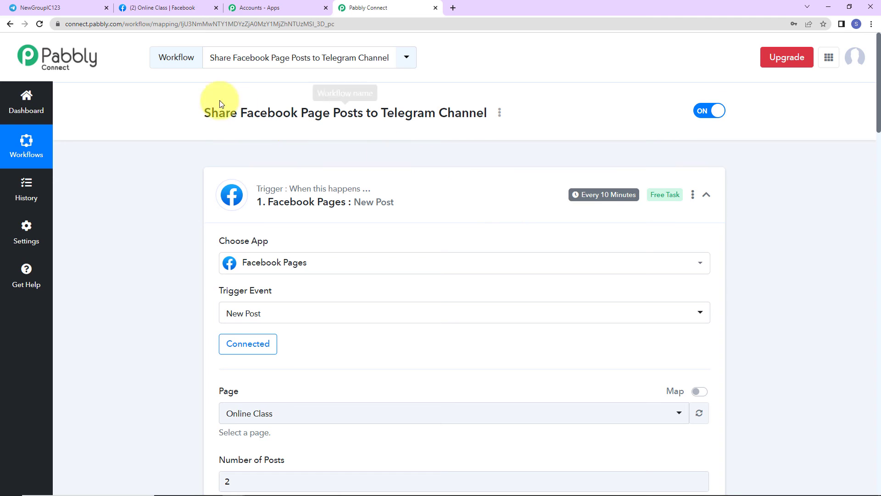
click(26, 6)
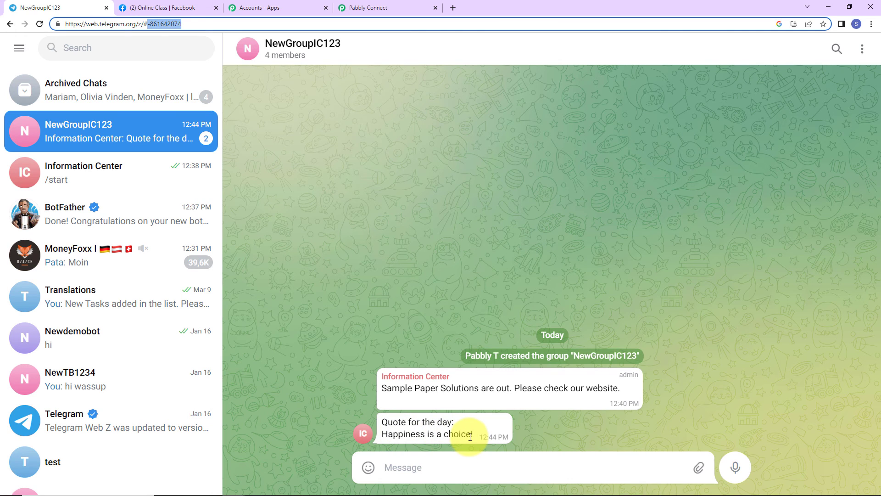
Return to Pabbly Connect and collapse the Facebook Pages trigger and the Telegram Bot action
click(372, 8)
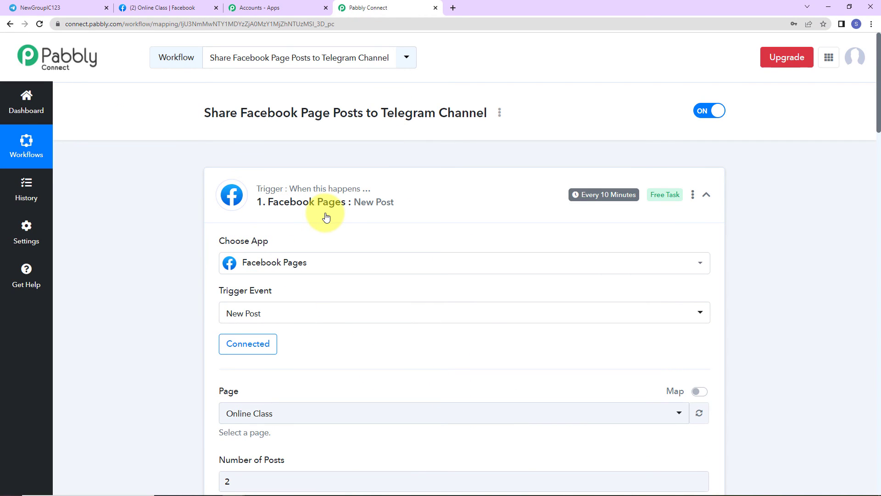
click(706, 197)
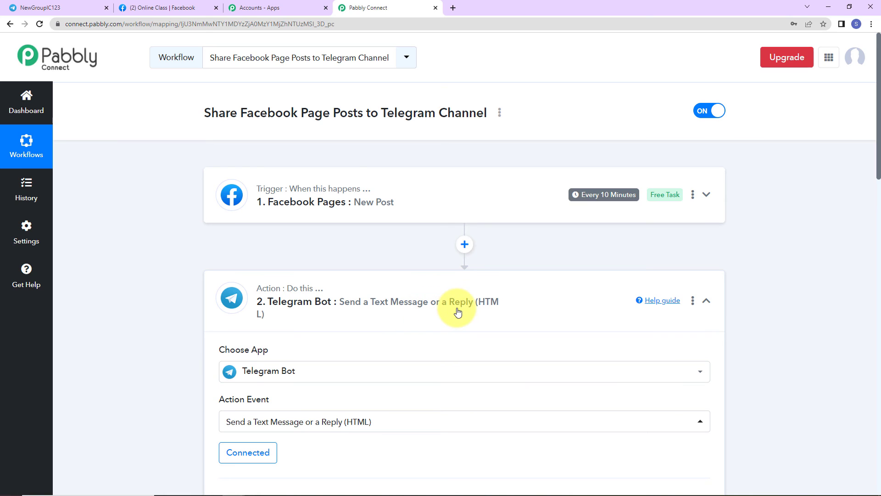
click(707, 300)
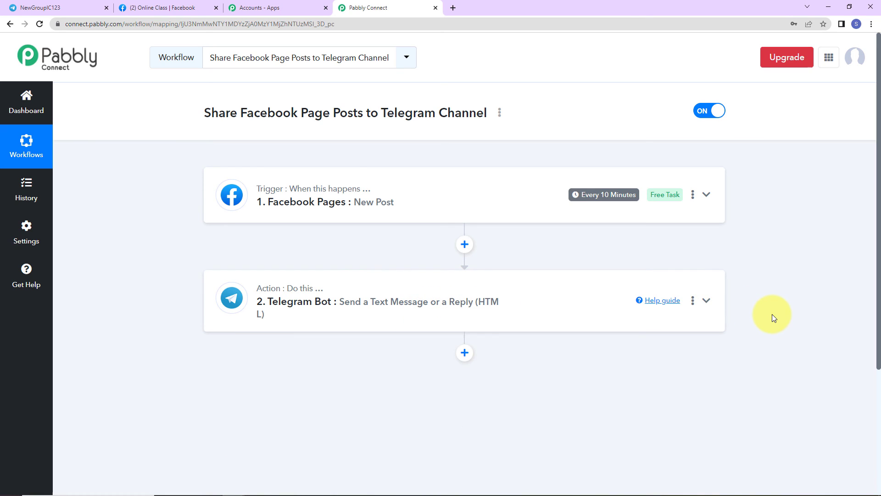